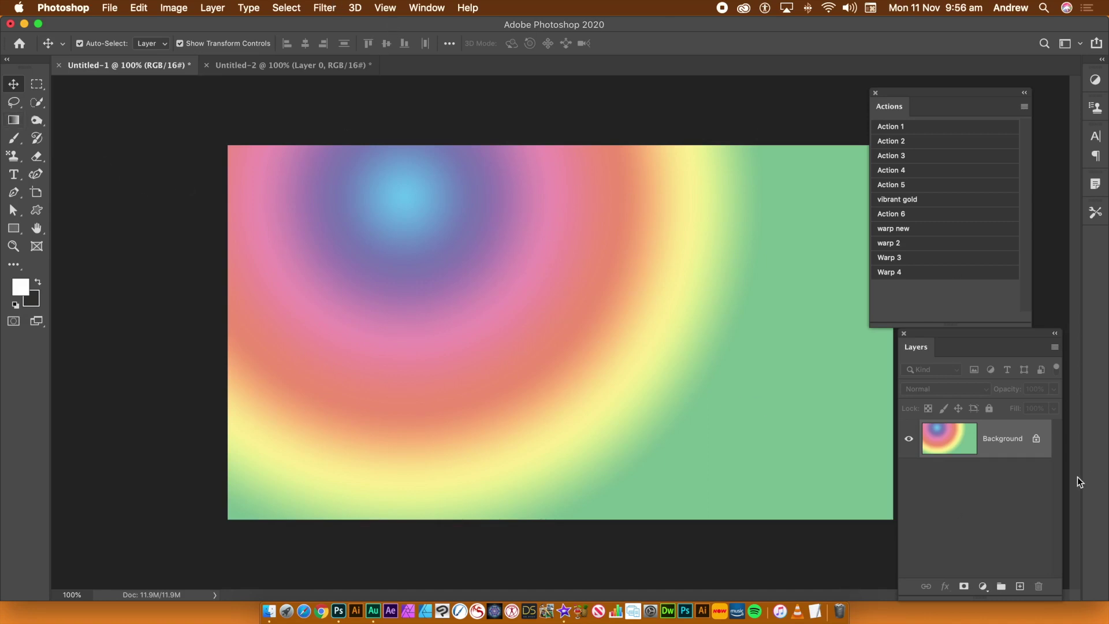
- Unlock the gradient's Background layer so it becomes the editable Layer 0
click(1038, 442)
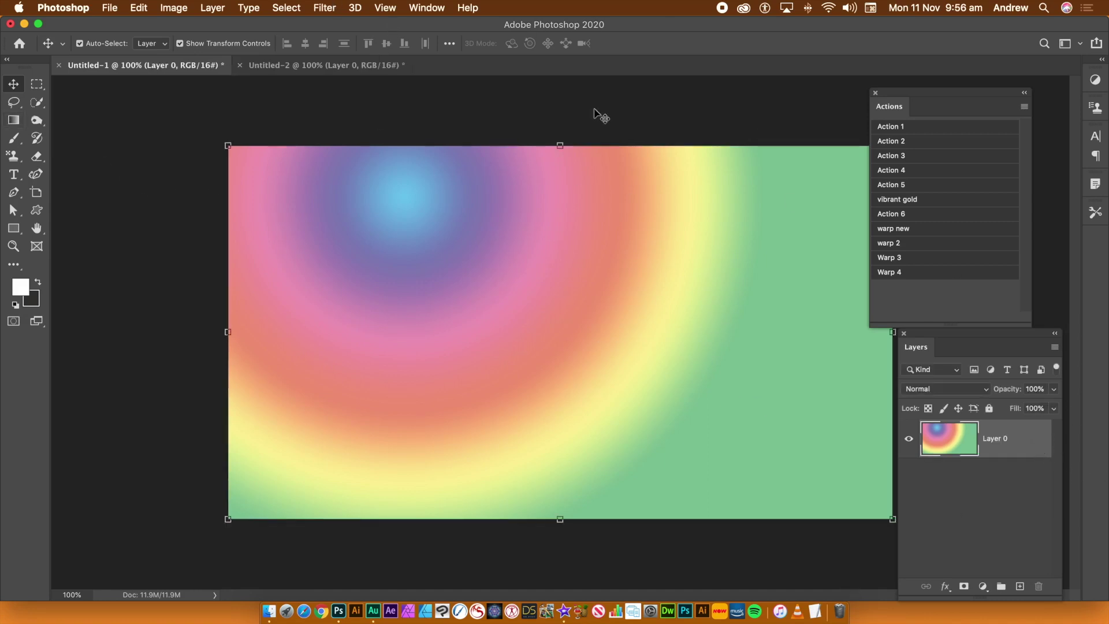
click(426, 8)
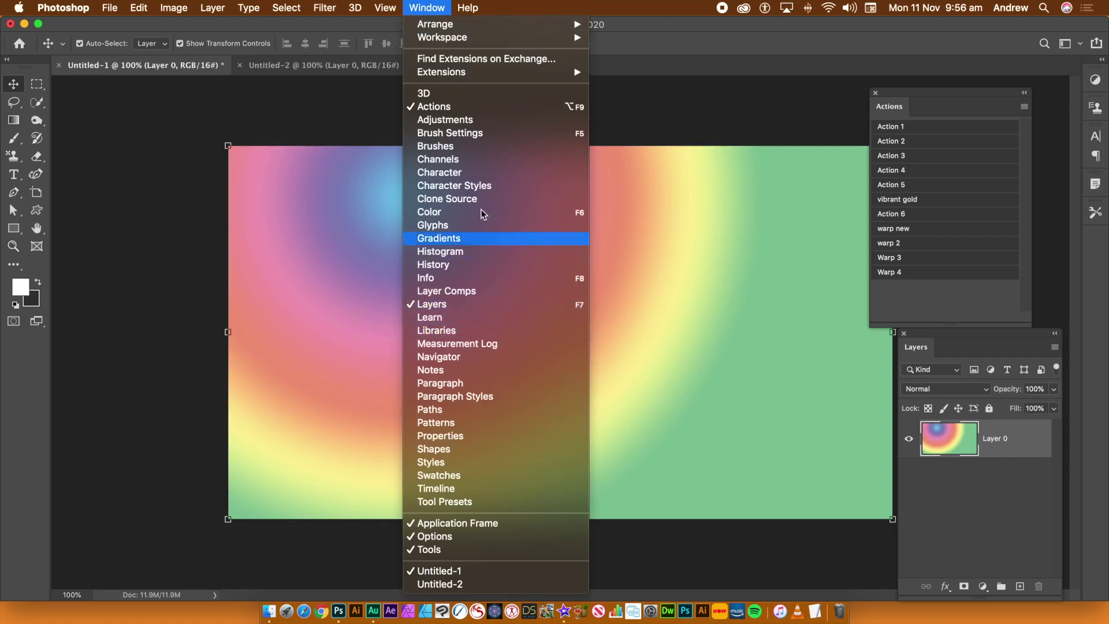
click(857, 47)
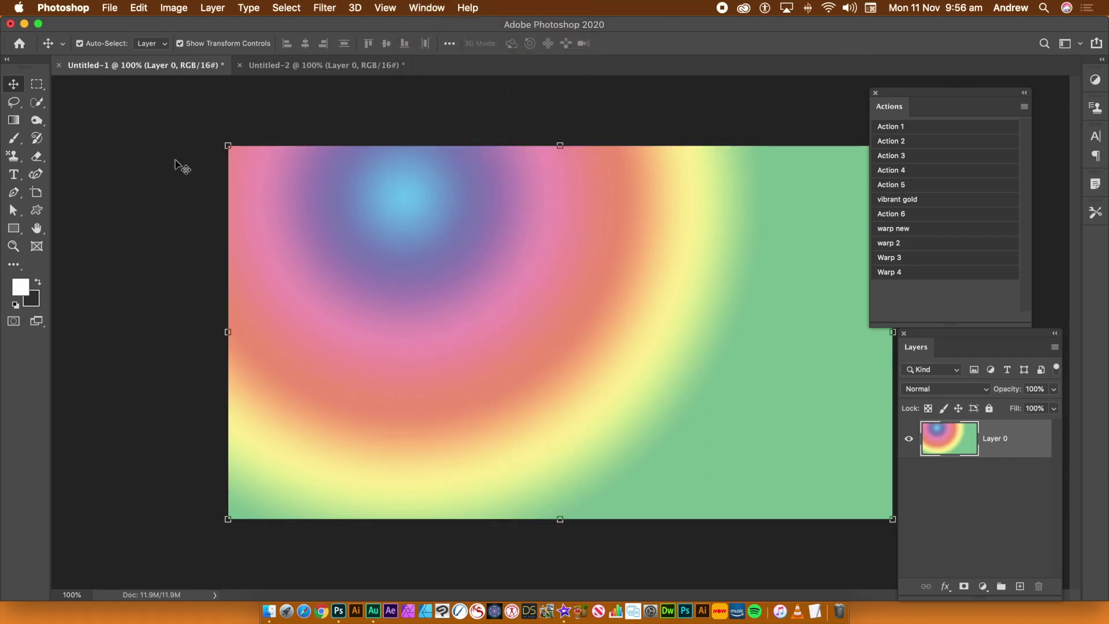
- Turn off Button Mode and start recording a new action named 'Warp 5' in Set 1
click(1024, 109)
click(877, 115)
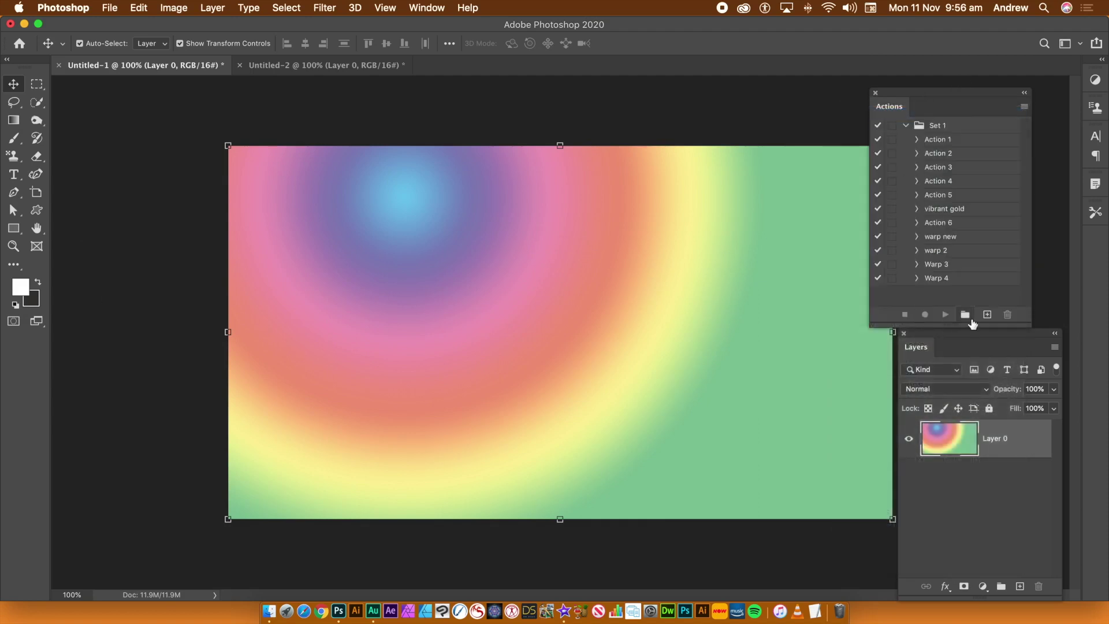
click(987, 314)
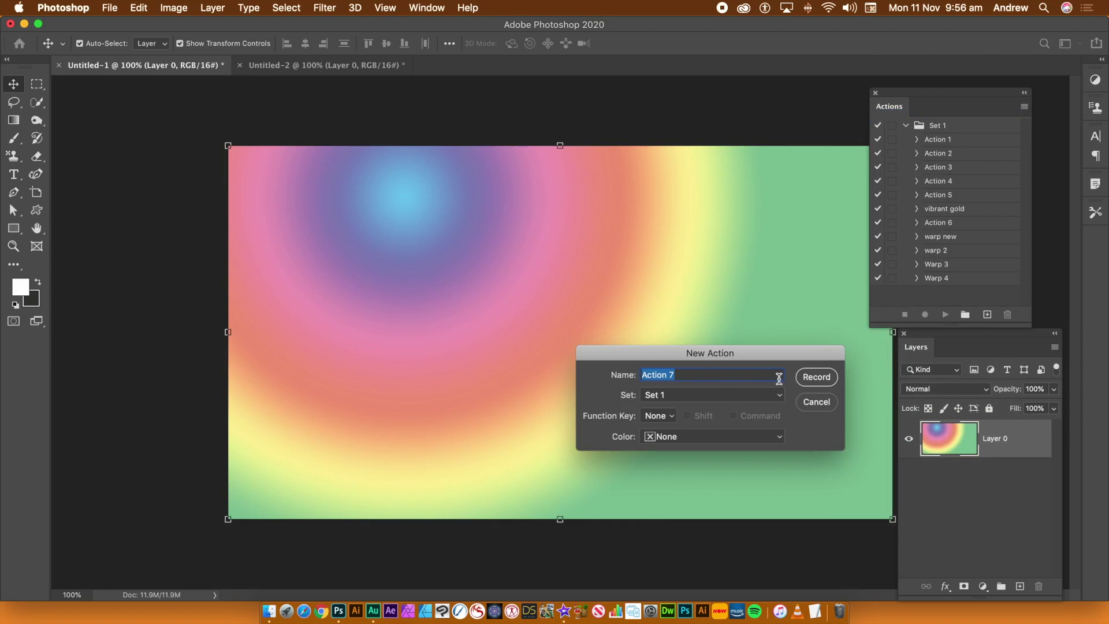
text(Warp 5)
click(819, 380)
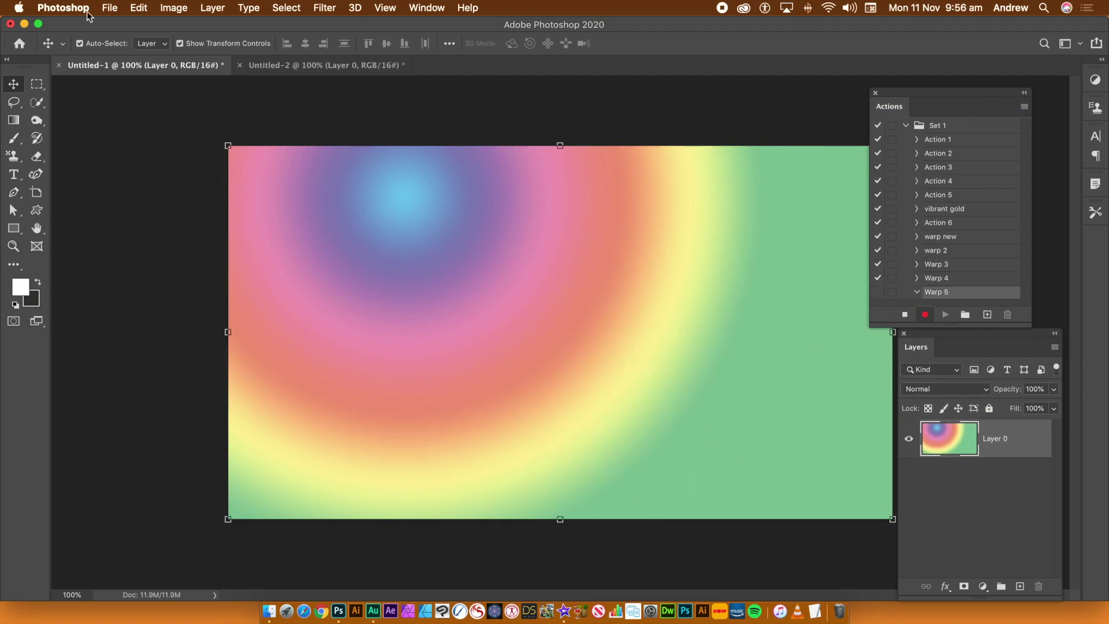
click(141, 8)
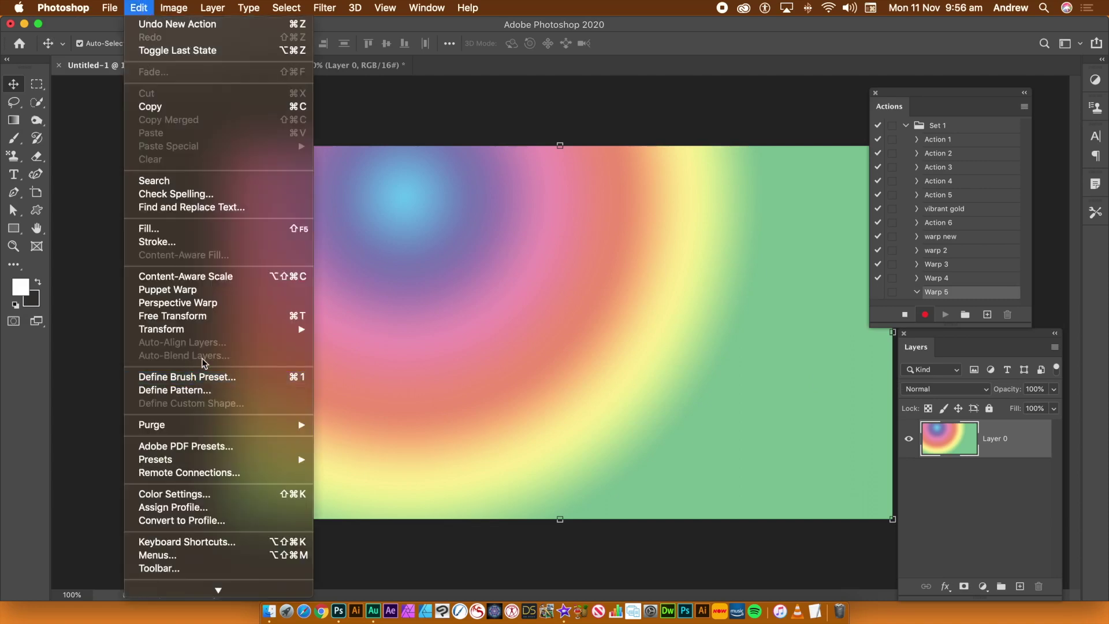
- Warp Layer 0 and add three crosswise splits at the upper left, lower right and centre
mouse_move(202, 327)
click(386, 421)
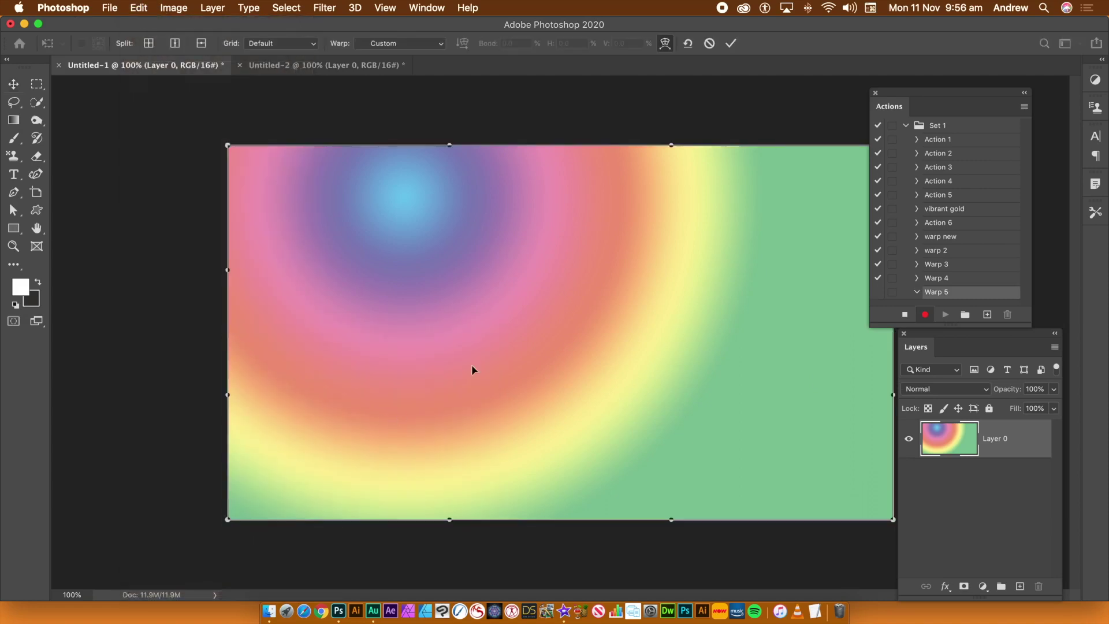
right_click(367, 247)
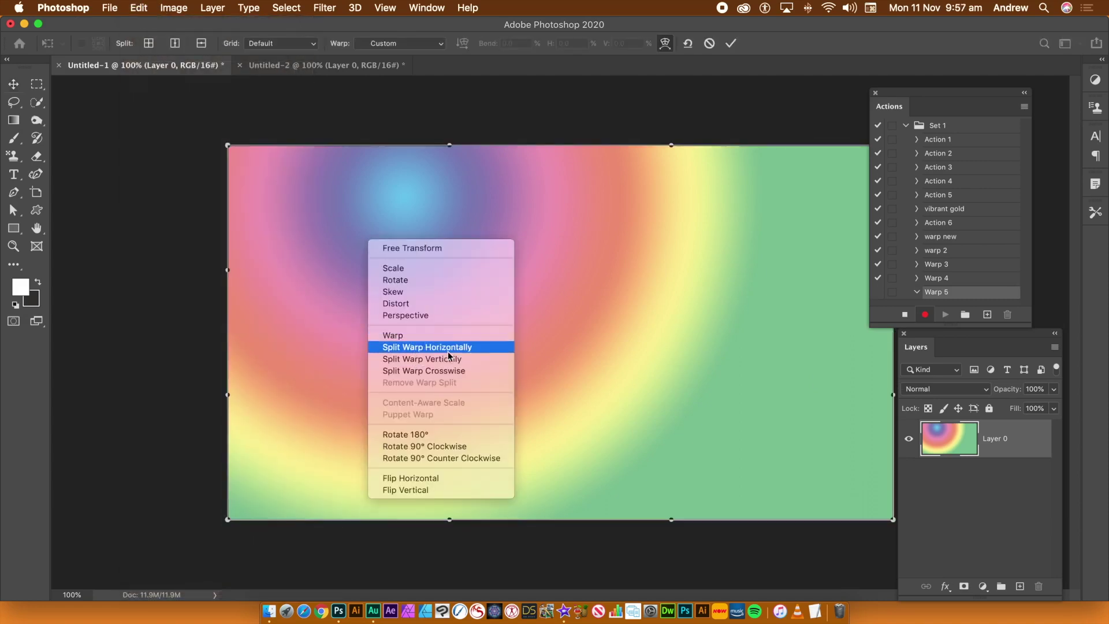
click(453, 372)
click(342, 254)
right_click(585, 340)
click(641, 469)
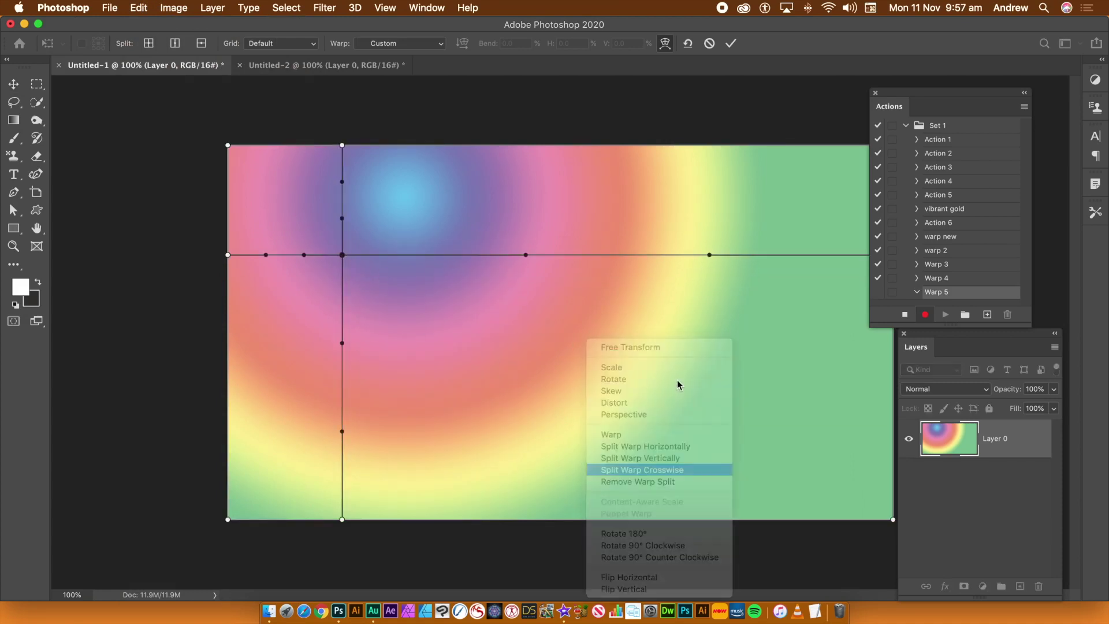
click(715, 396)
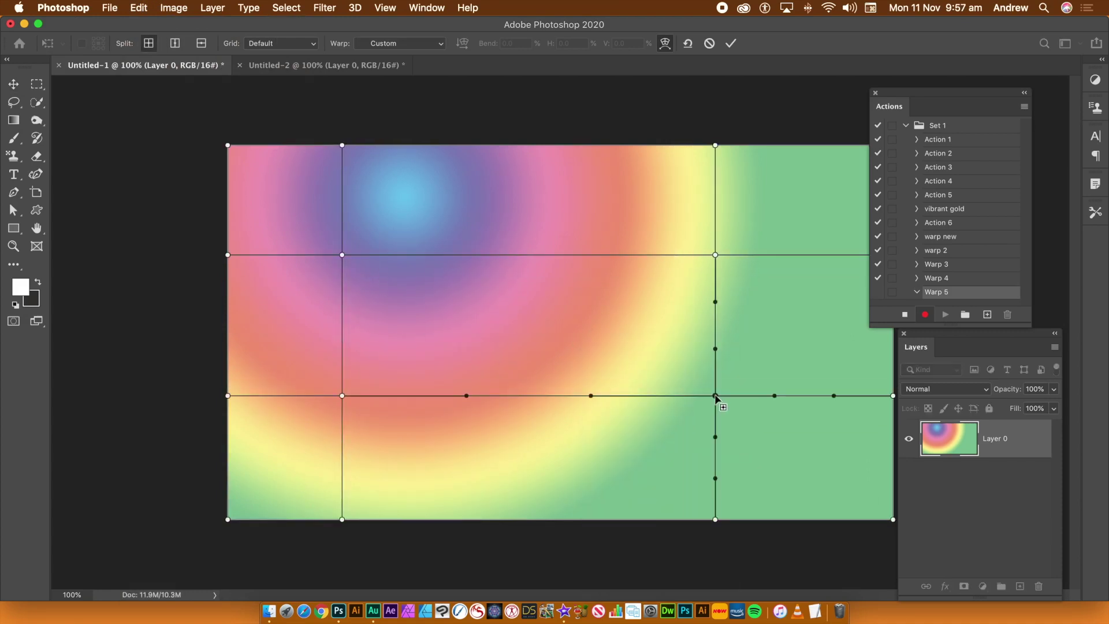
right_click(466, 202)
click(517, 332)
click(545, 322)
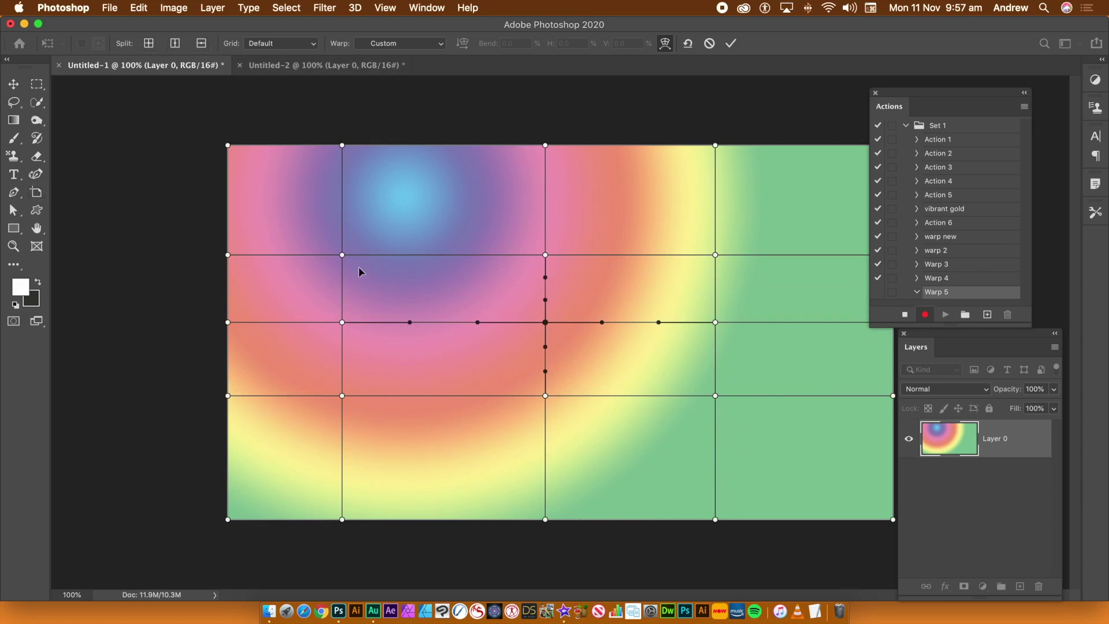
- Drag the interior warp points to twist the gradient into overlapping ribbons
drag(342, 254, 305, 191)
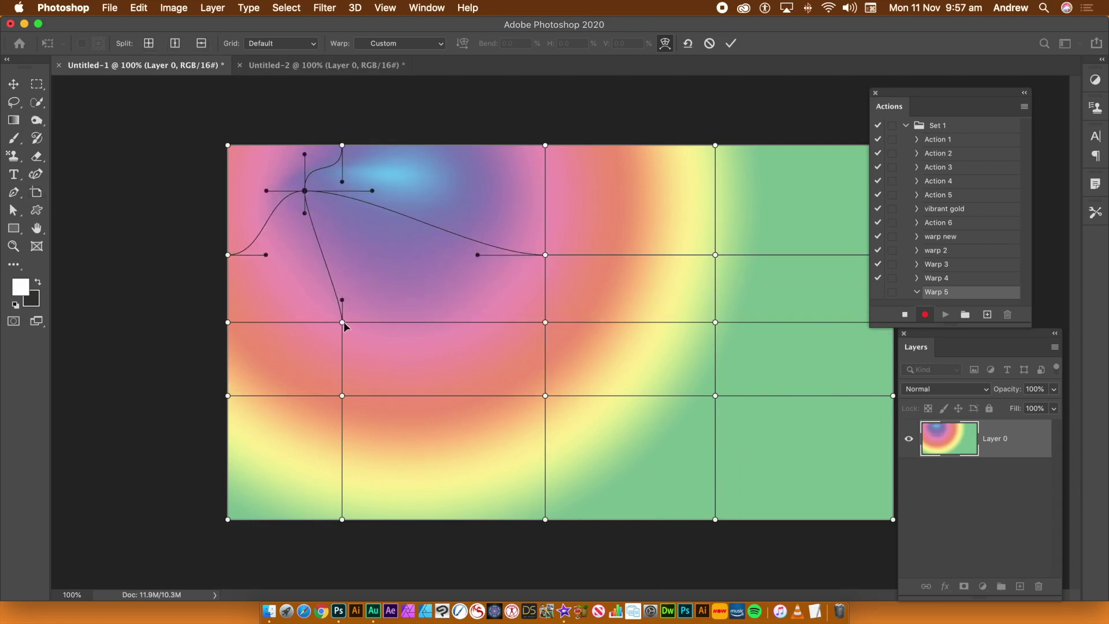
drag(342, 322, 454, 209)
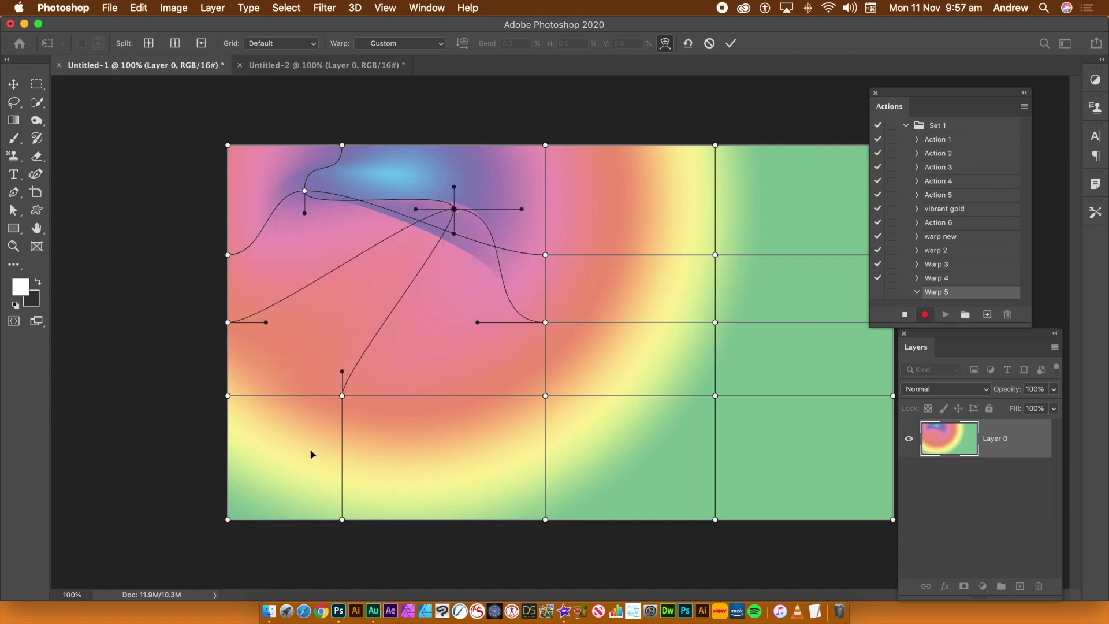
drag(340, 397, 428, 472)
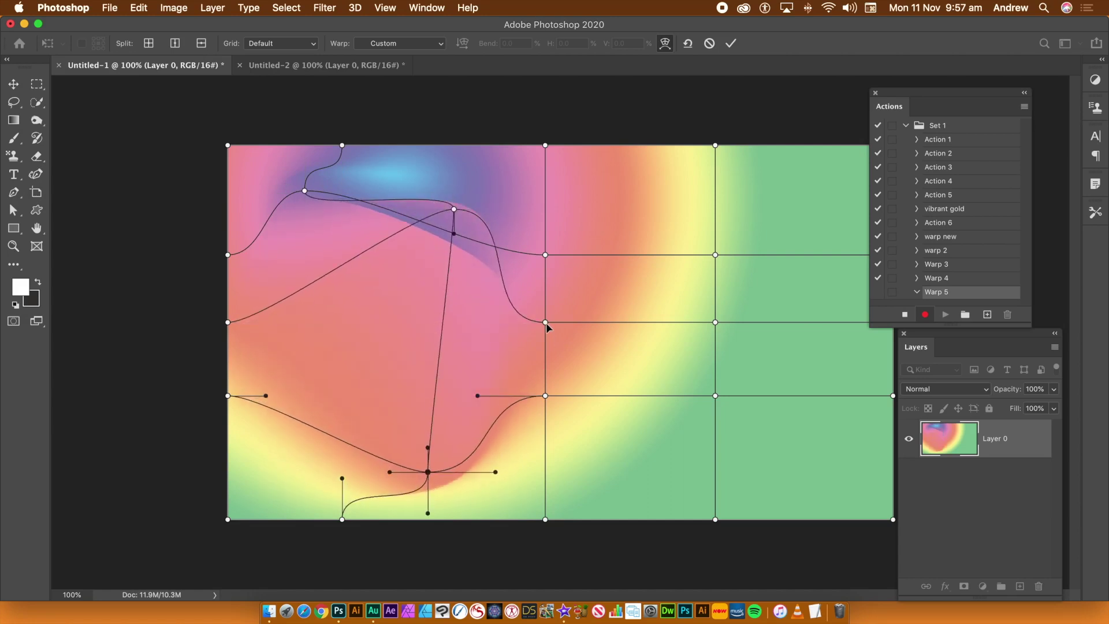
drag(545, 322, 669, 464)
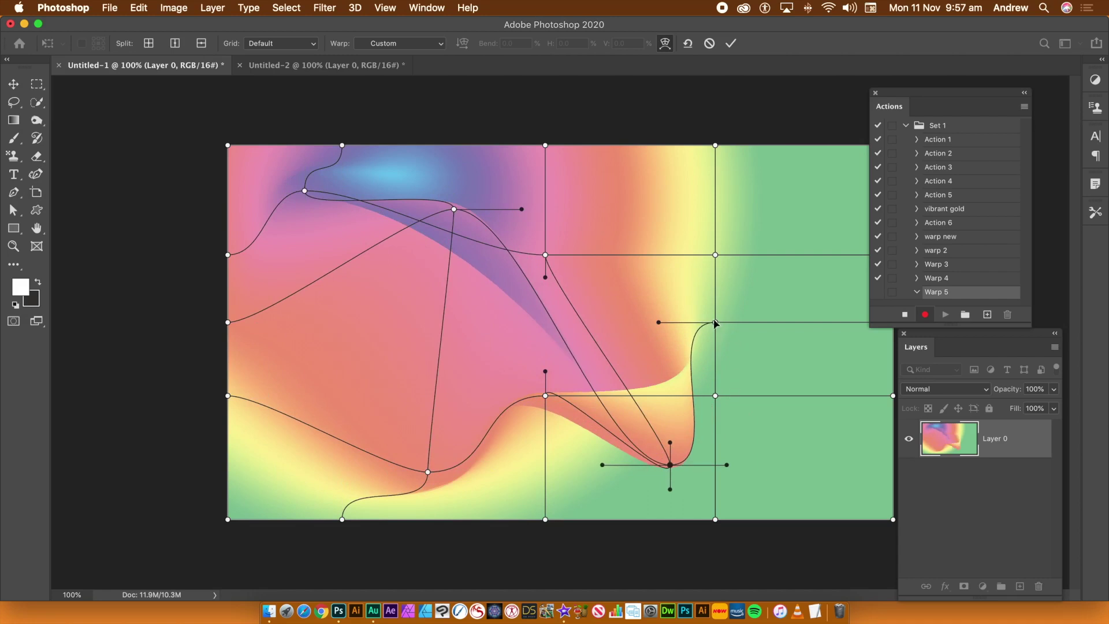
drag(715, 322, 618, 206)
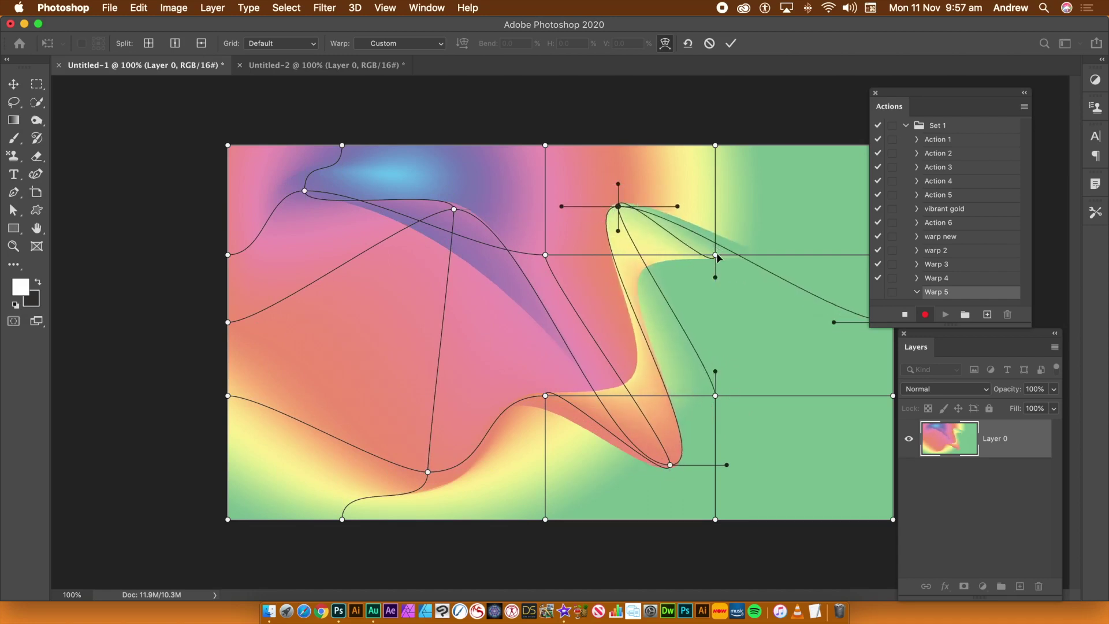
drag(716, 256, 817, 347)
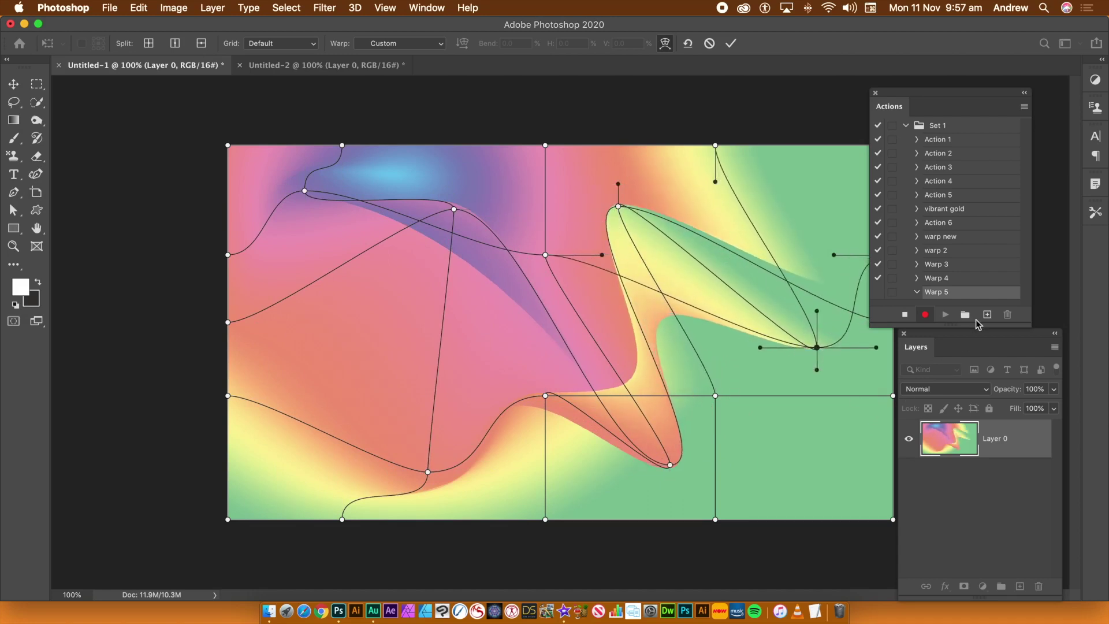
- Bulge the right, bottom, left and top edges outward and commit the warp
drag(945, 335, 1030, 352)
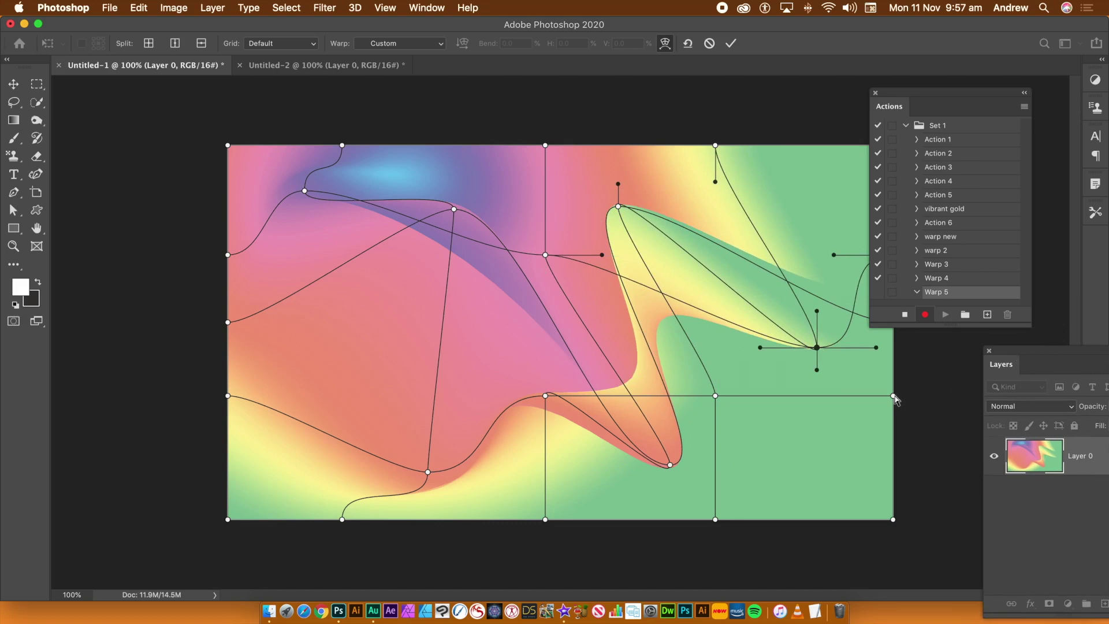
drag(893, 396, 979, 397)
drag(710, 521, 715, 571)
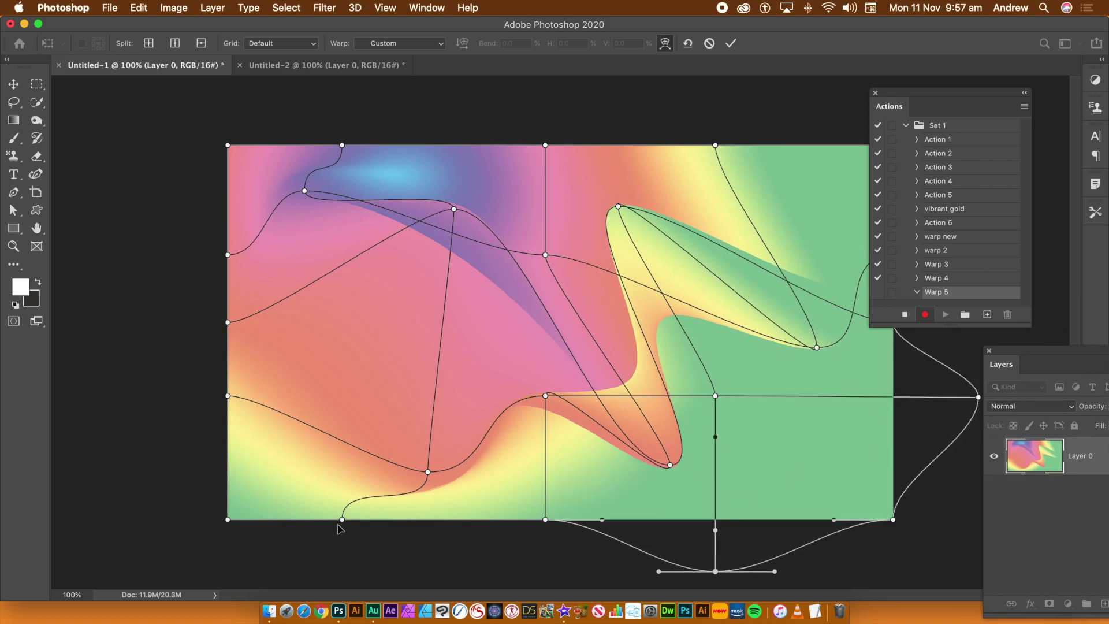
drag(342, 520, 224, 576)
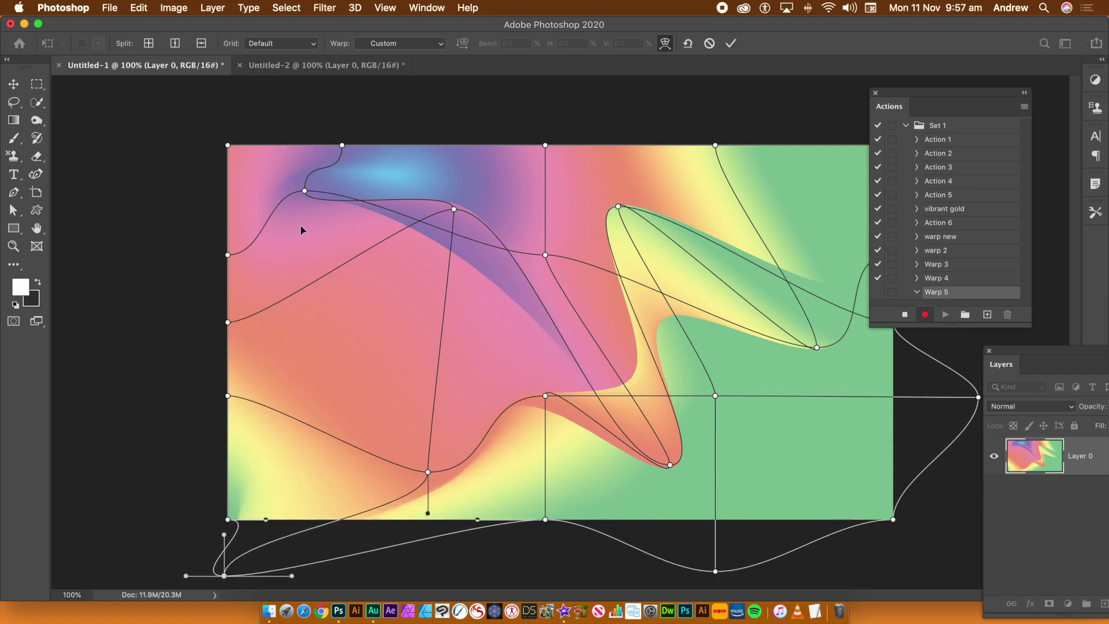
drag(228, 249, 151, 236)
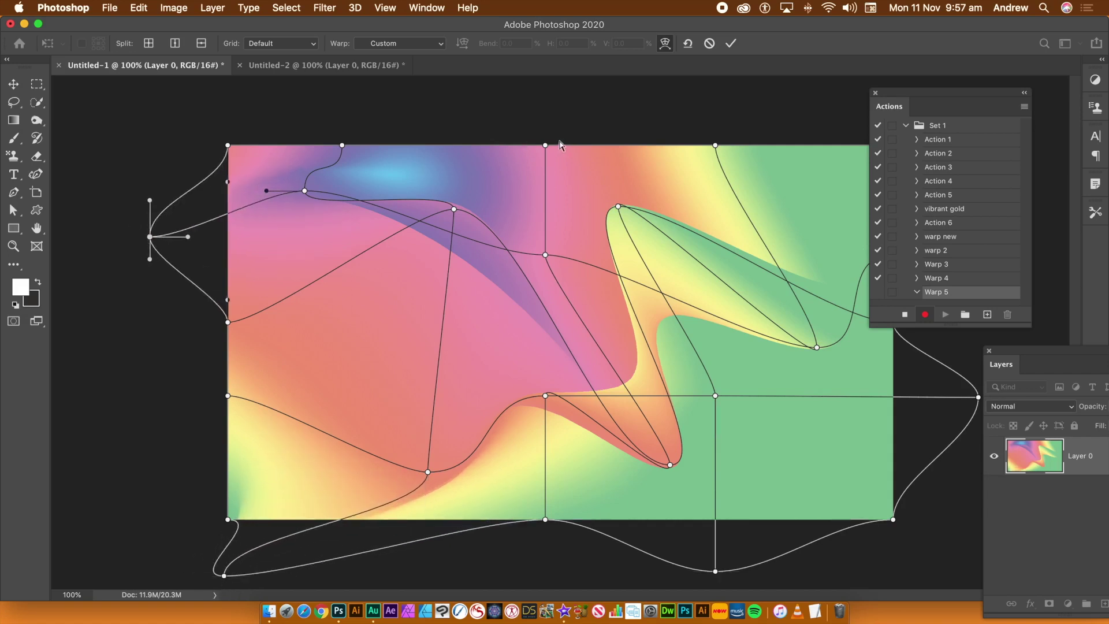
drag(546, 146, 556, 90)
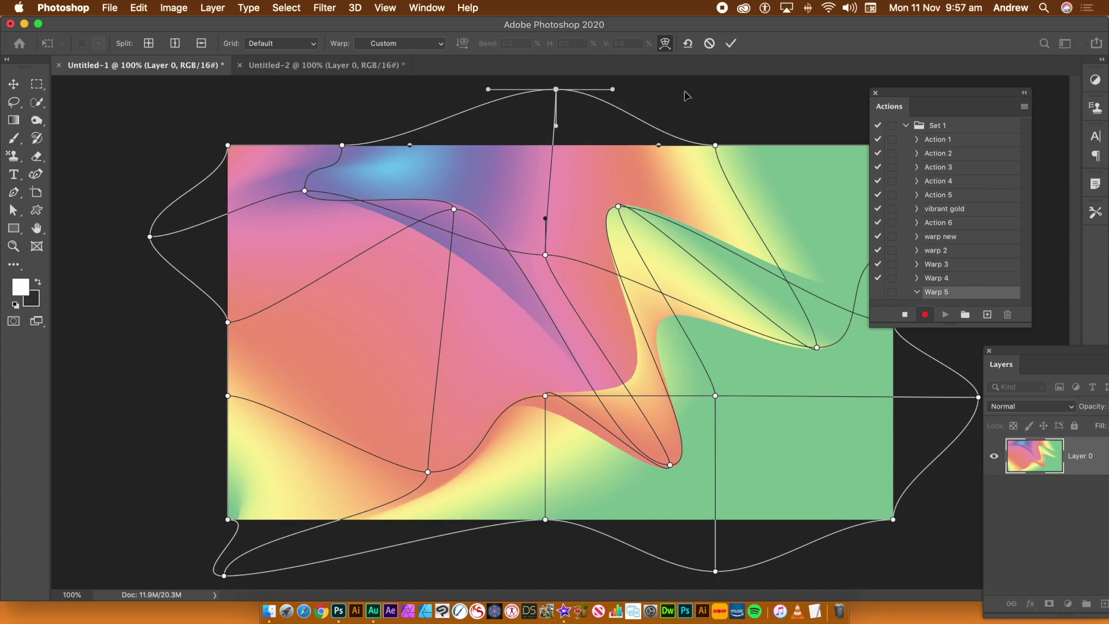
click(730, 45)
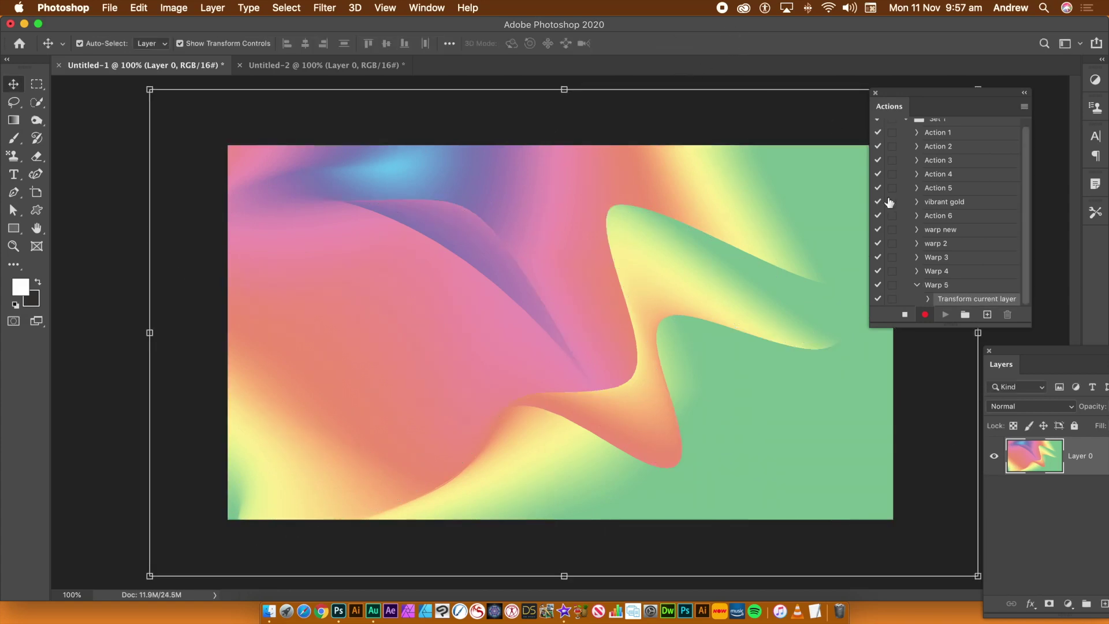
- Stop recording Warp 5 and switch the Actions panel back to Button Mode
click(916, 285)
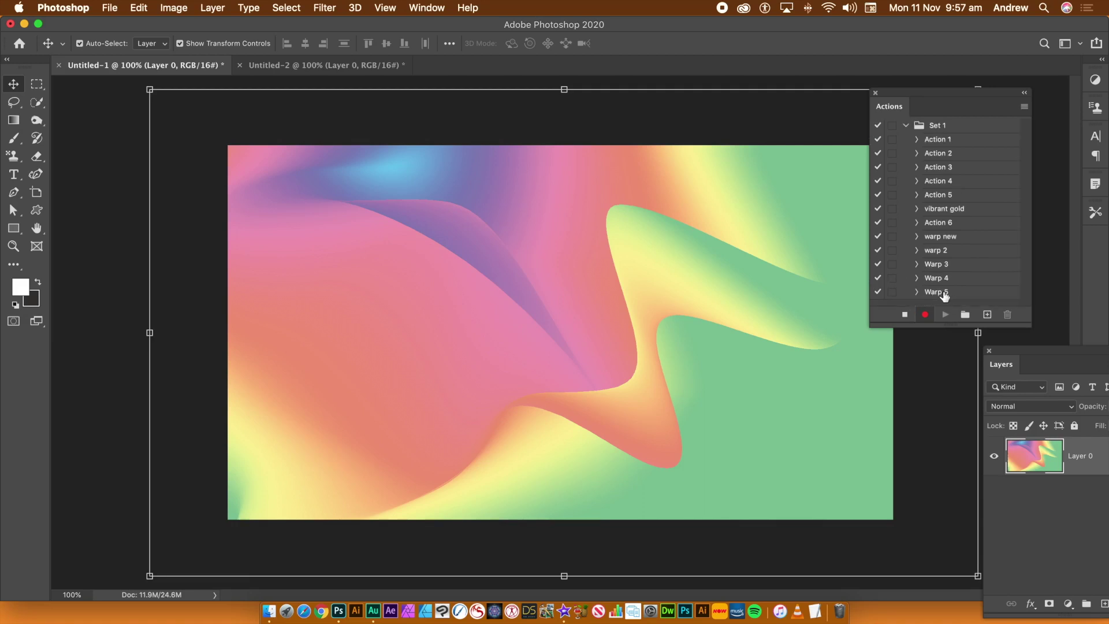
click(904, 314)
click(1024, 108)
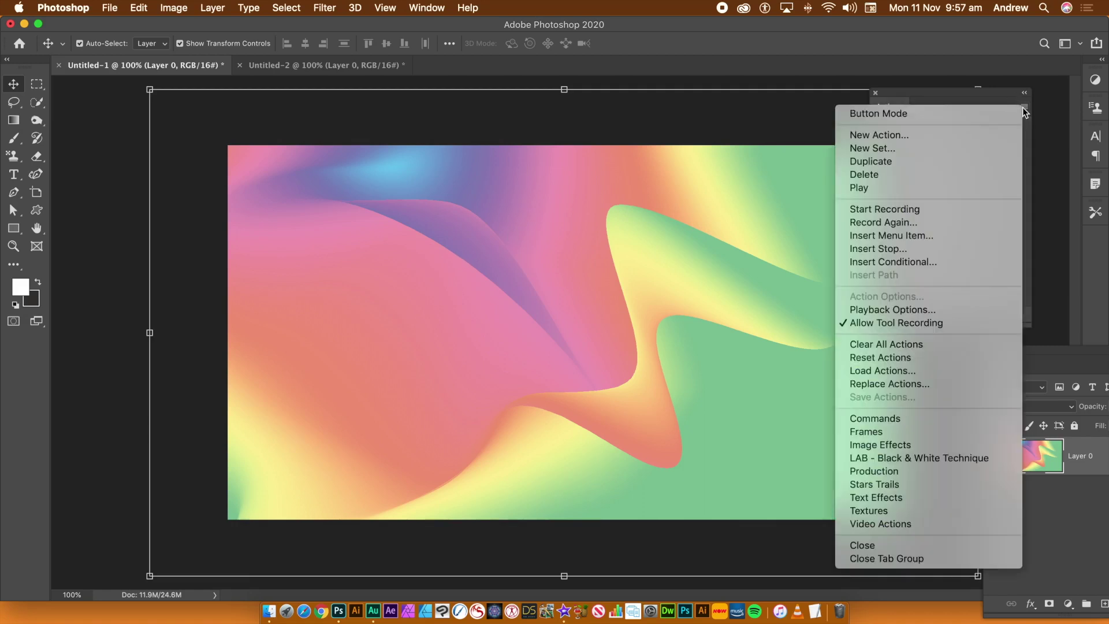
click(937, 123)
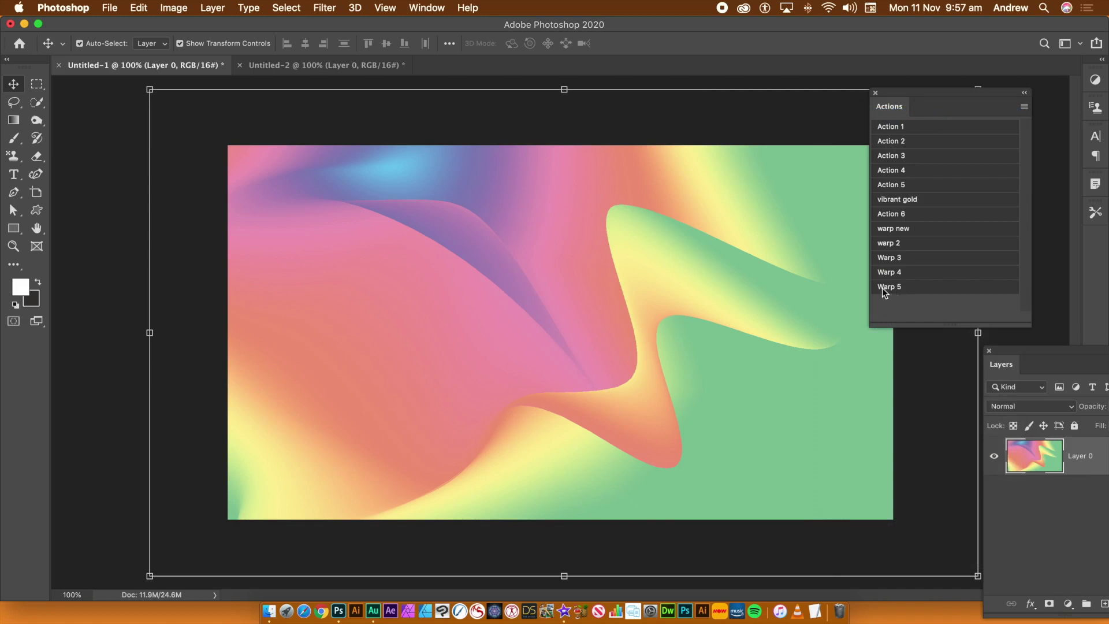
- Flatten Untitled-1 into a Background layer and switch to the Untitled-2 swirl document
click(213, 8)
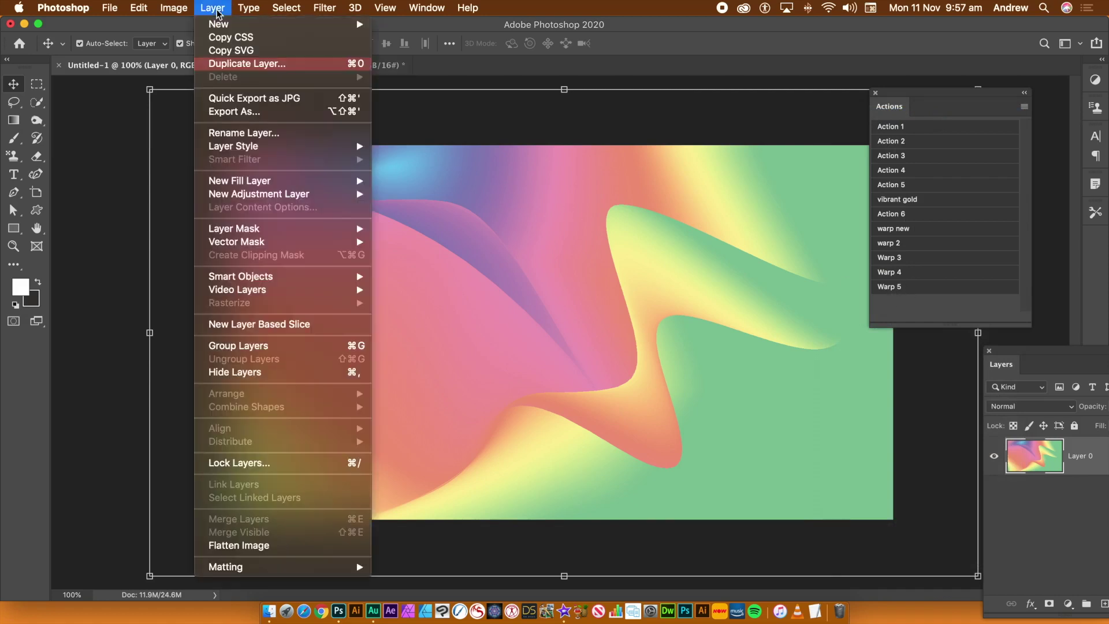
click(243, 539)
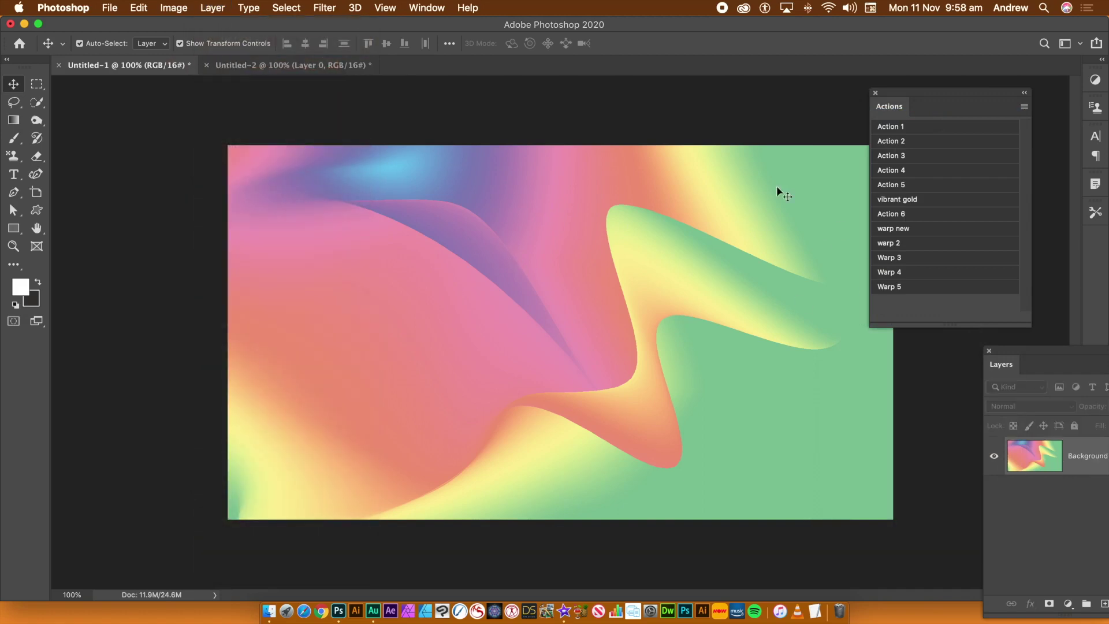
click(272, 65)
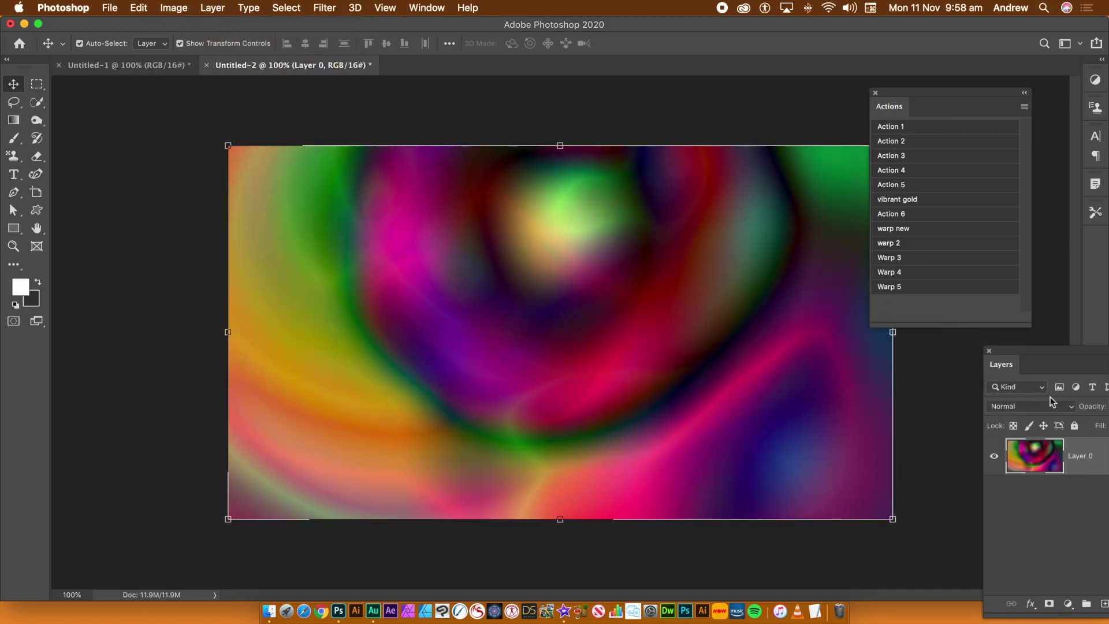
drag(1039, 355, 1009, 369)
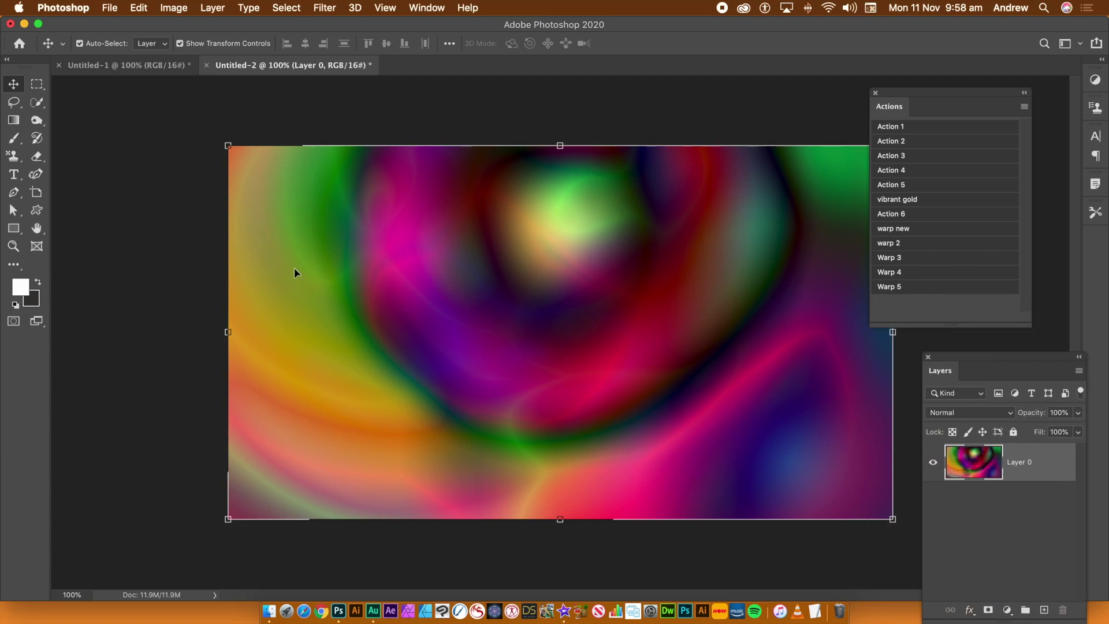
- Duplicate the swirl layer and scale the copy down to about 64%
click(224, 7)
click(388, 298)
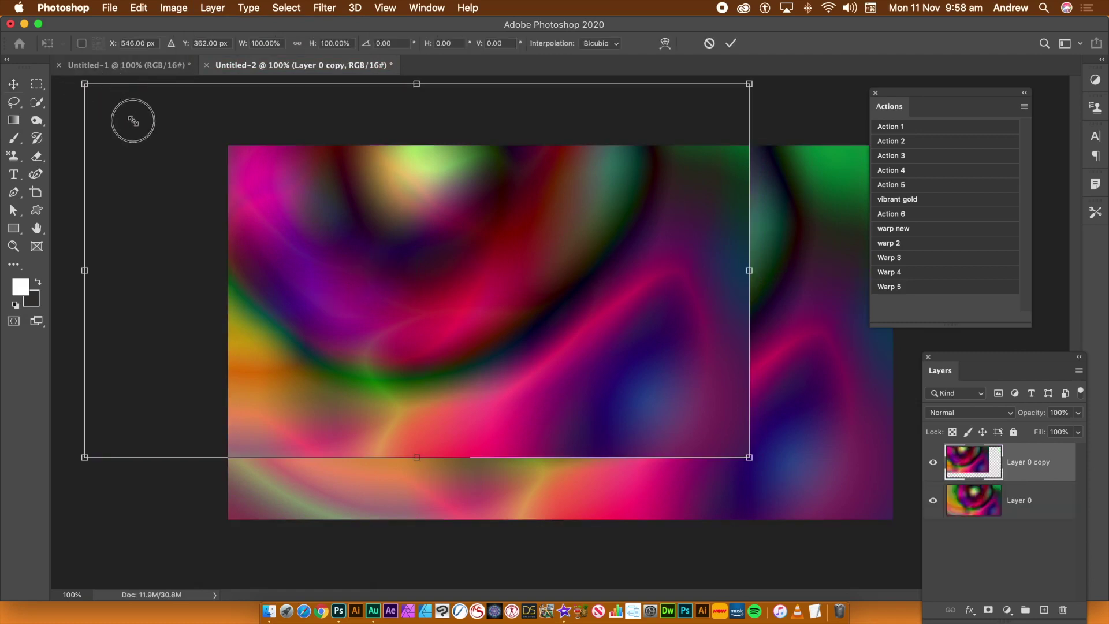
drag(310, 247, 269, 219)
drag(364, 265, 293, 212)
key(Return)
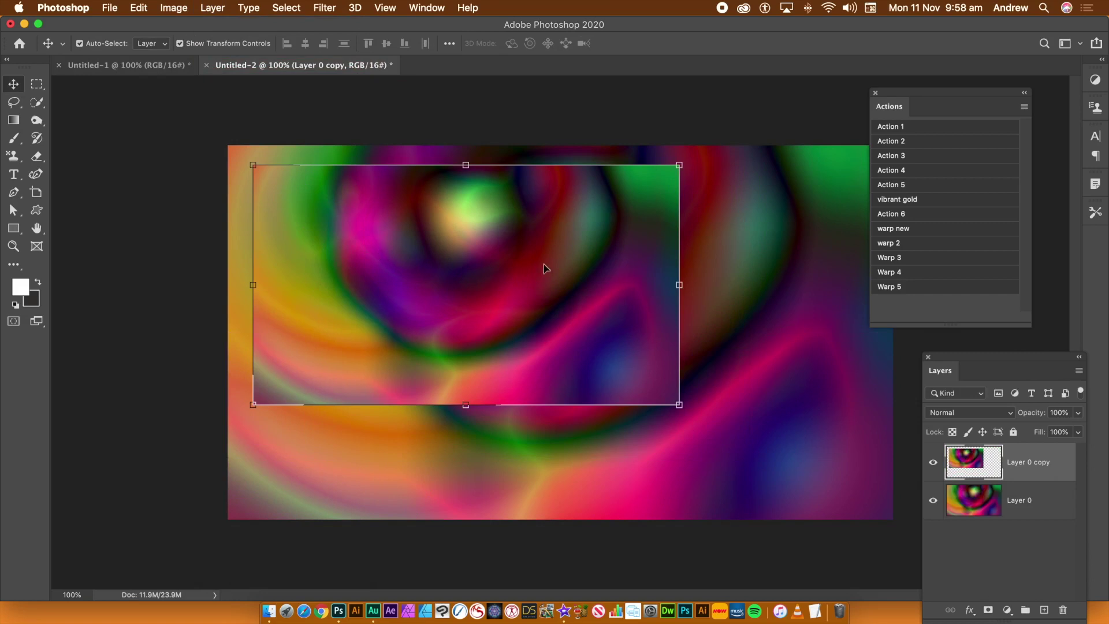
- Convert the scaled copy to a Smart Object and move it to the lower right
click(211, 8)
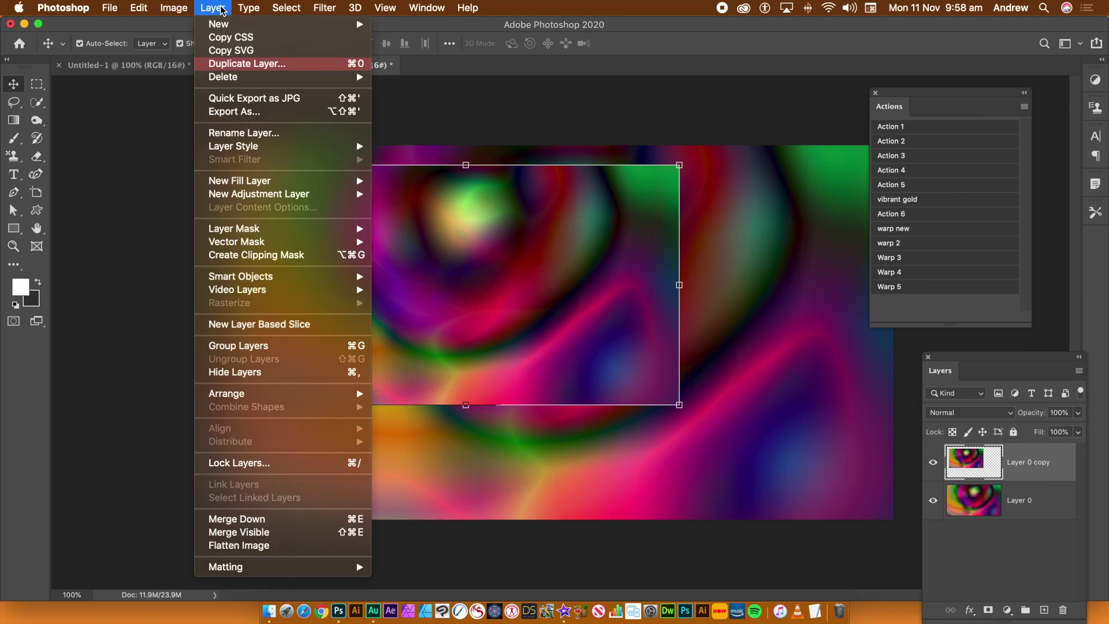
mouse_move(280, 276)
click(457, 276)
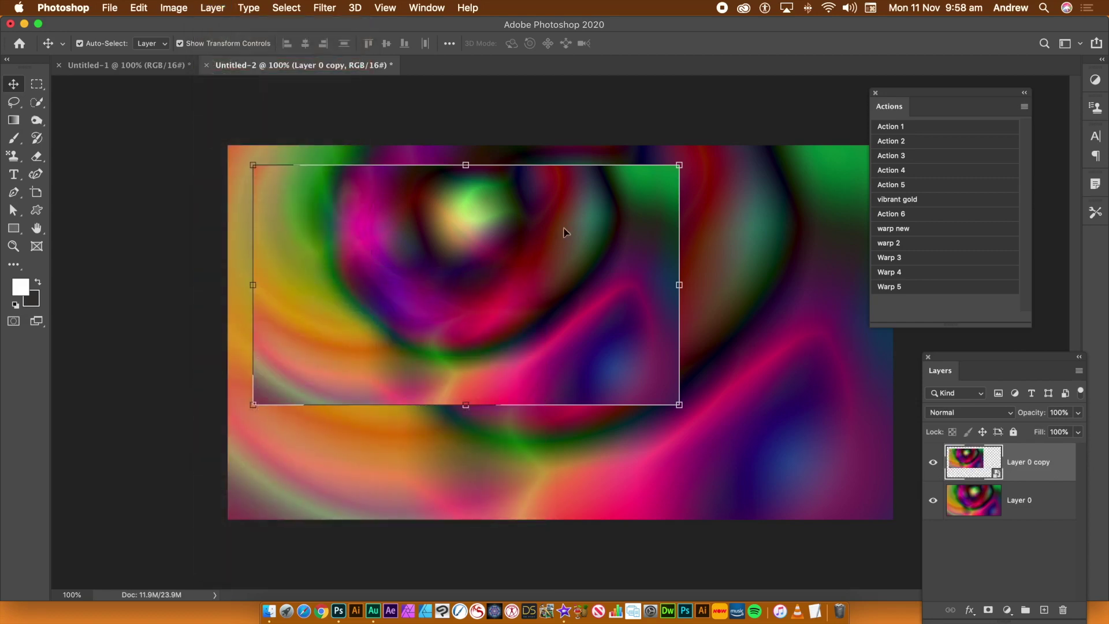
drag(448, 327, 647, 441)
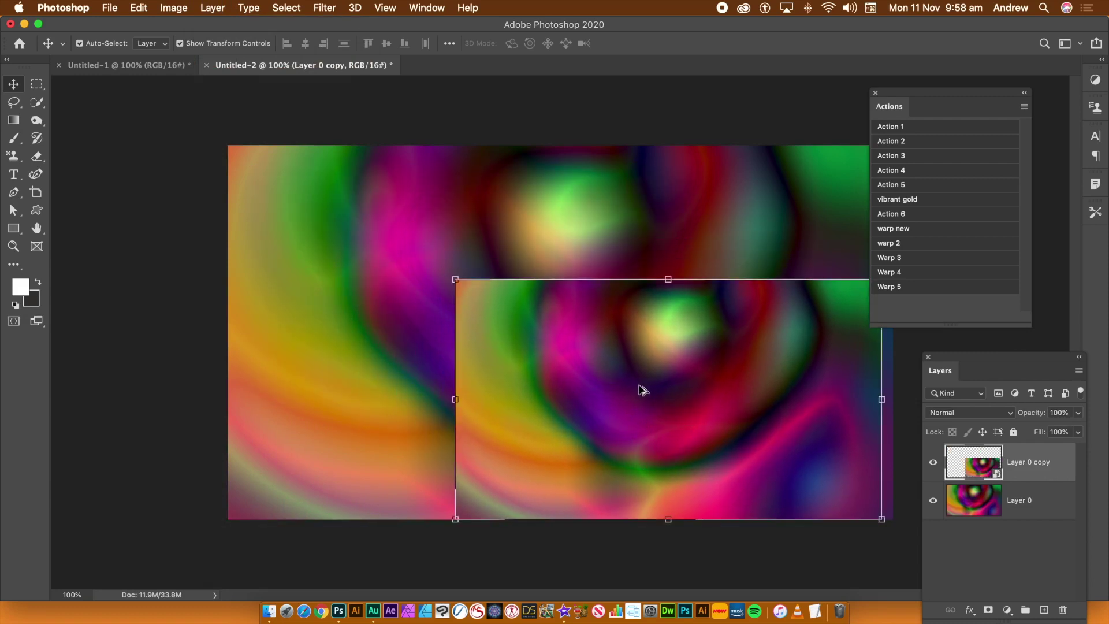
- Alt-drag a new copy upward, shrink it to about 66% and tilt it about 40°
drag(642, 389, 386, 376)
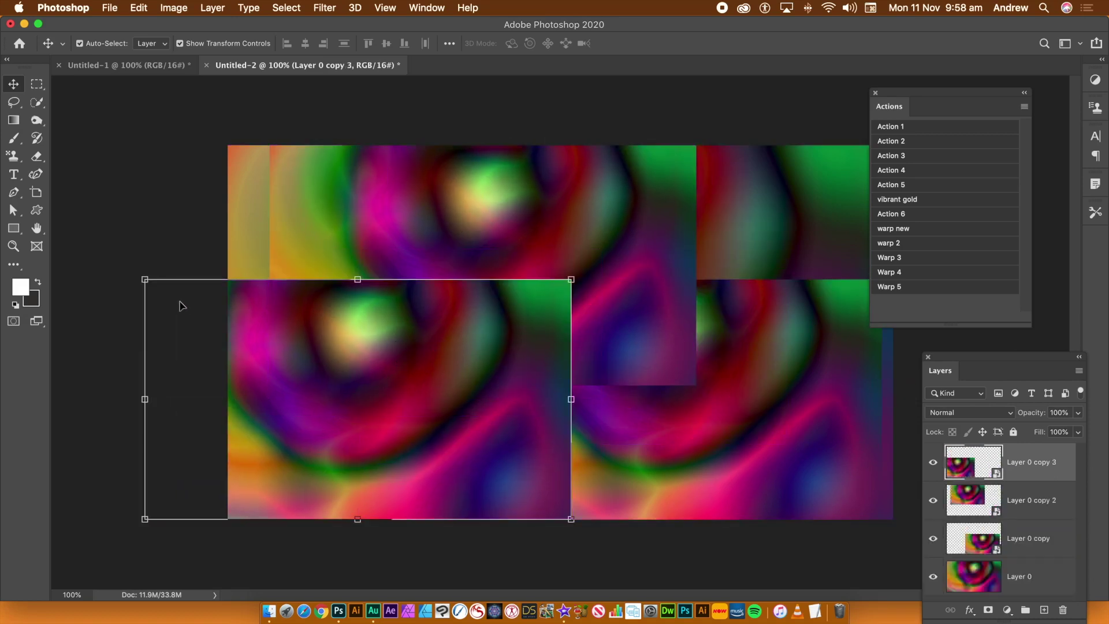
key(super+t)
drag(287, 356, 289, 358)
drag(396, 396, 348, 319)
drag(535, 265, 567, 388)
key(Return)
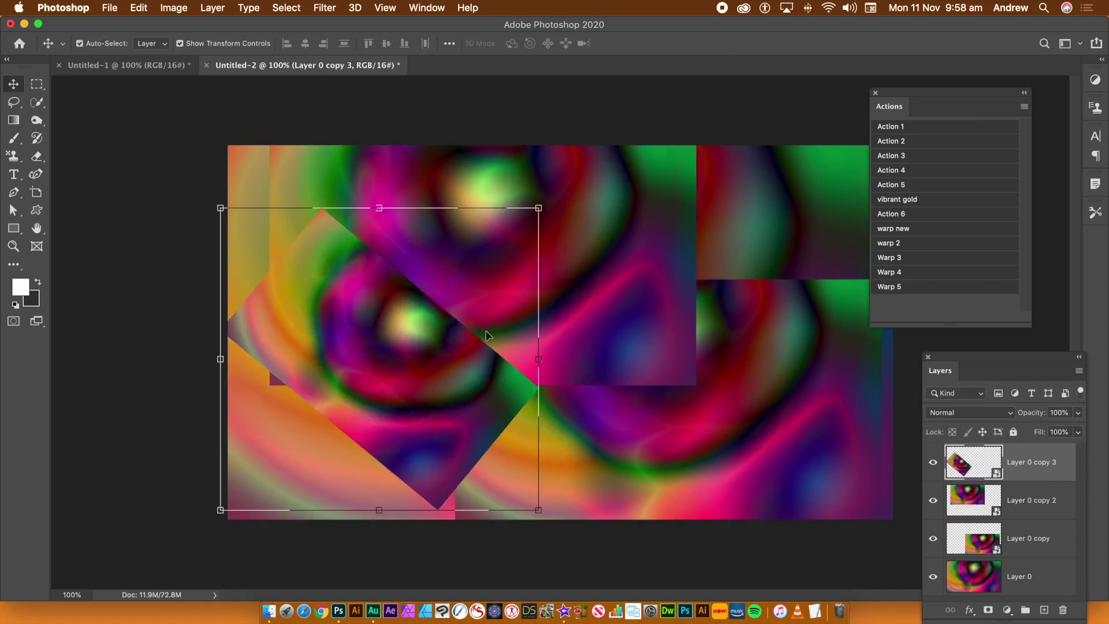
- Duplicate the tilted copy to the upper right, shrinking it to about 49% and rotating it 106°
drag(428, 332, 696, 252)
drag(528, 145, 572, 147)
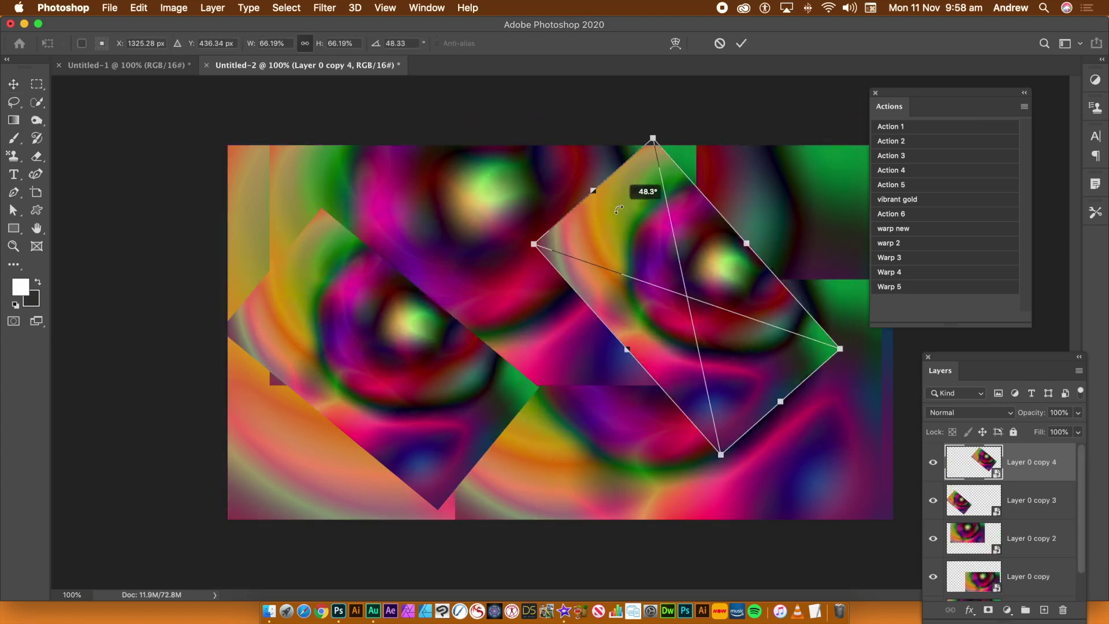
drag(652, 138, 804, 250)
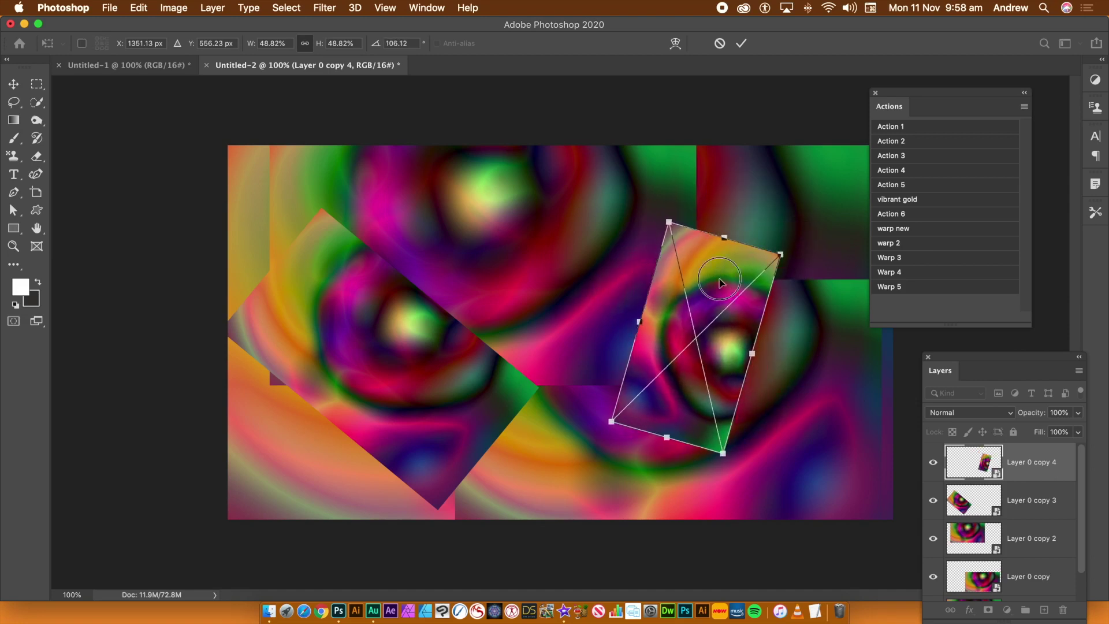
key(Return)
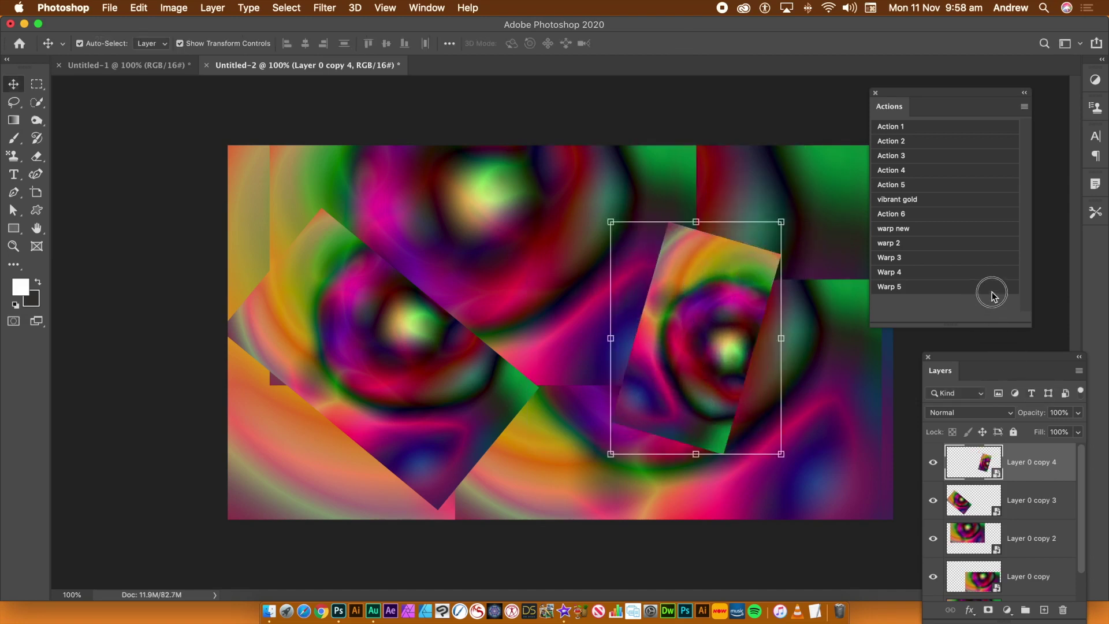
drag(1005, 357, 968, 334)
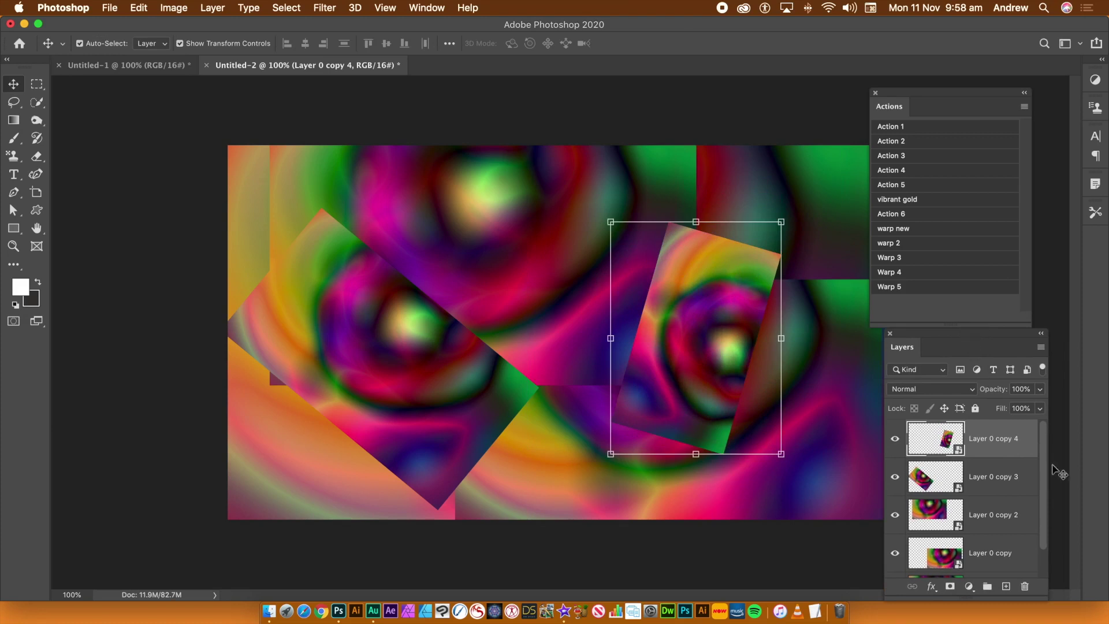
drag(1046, 520, 1043, 557)
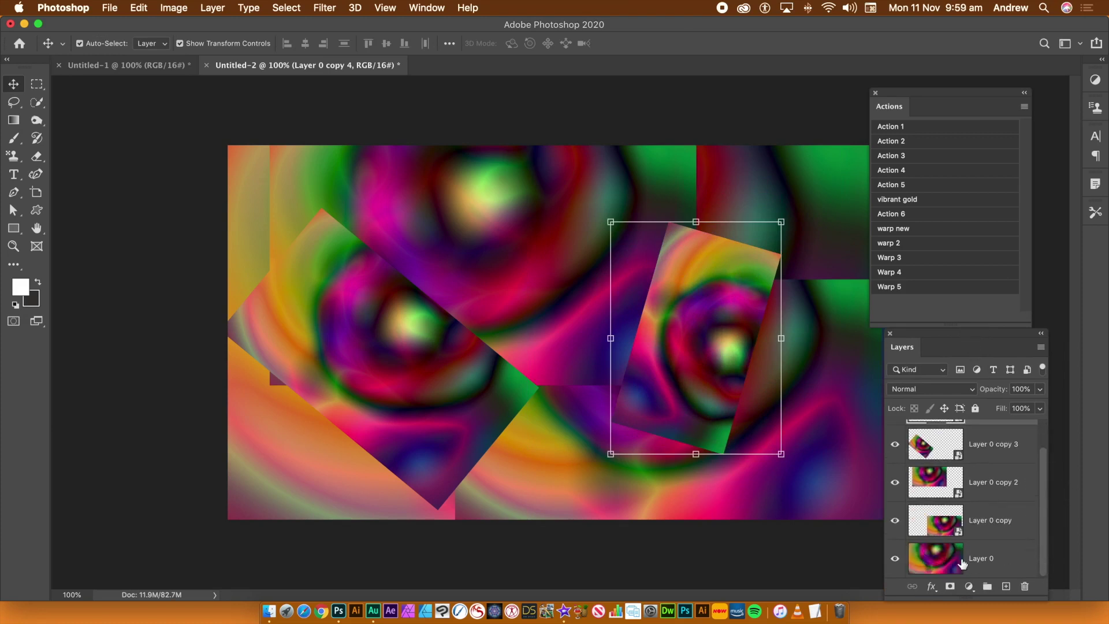
- Play the Warp 5 action on Layer 0 copy, copy 2, copy 3 and the top copy
click(994, 526)
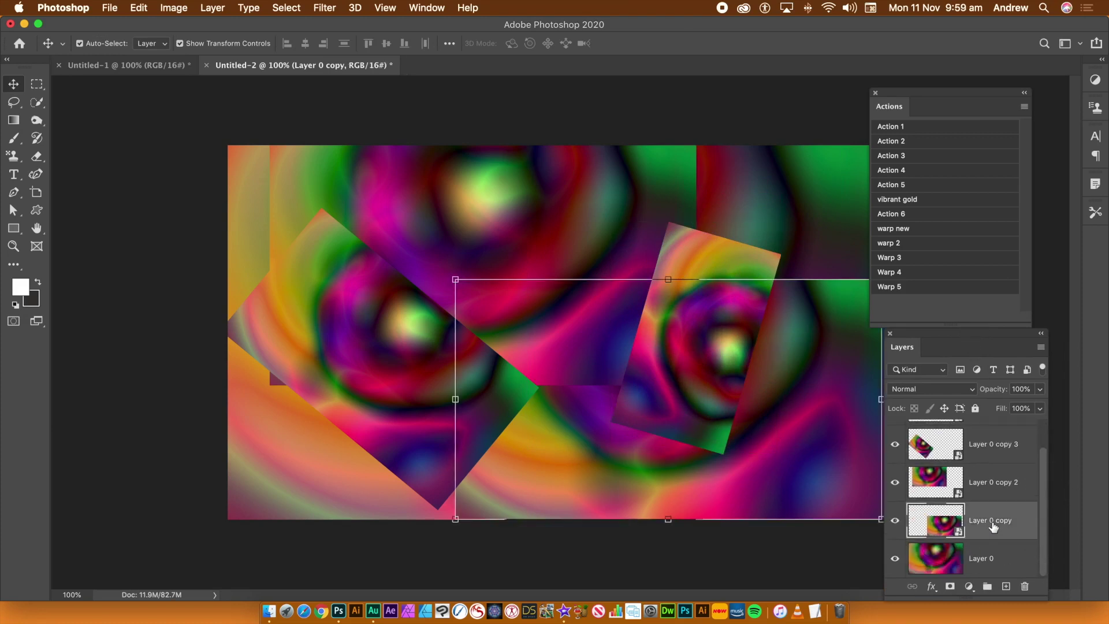
click(903, 288)
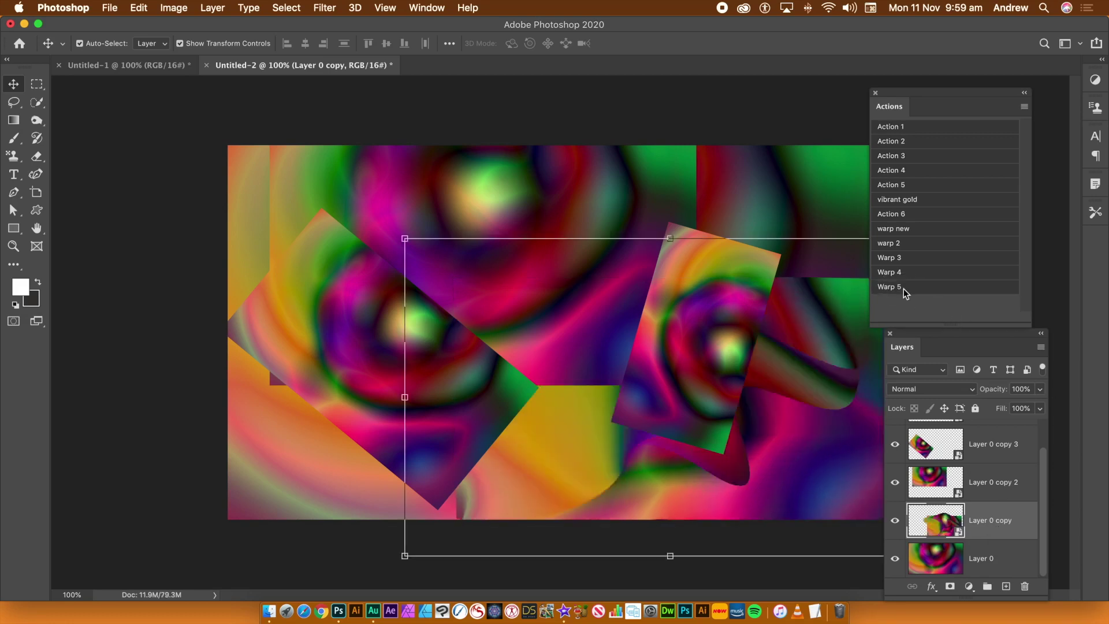
click(999, 488)
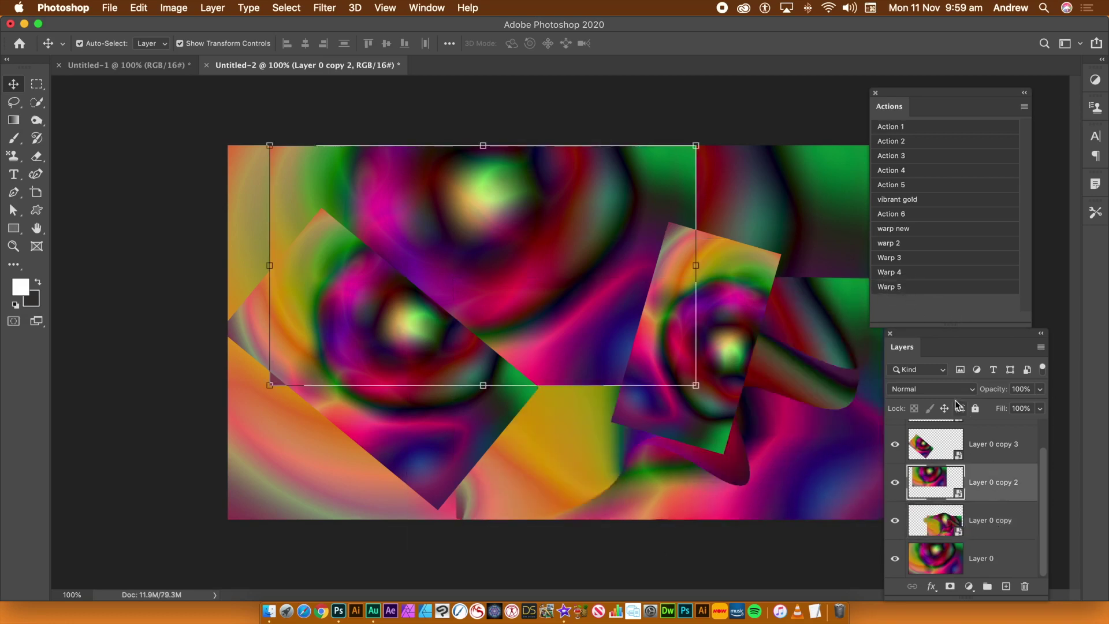
click(902, 287)
click(991, 453)
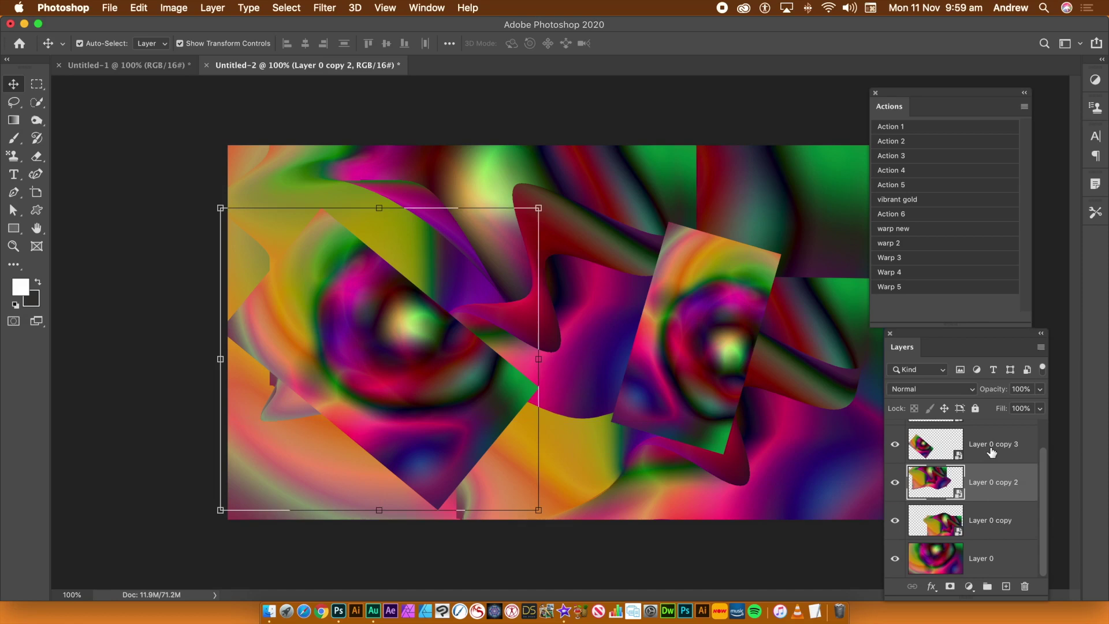
click(916, 288)
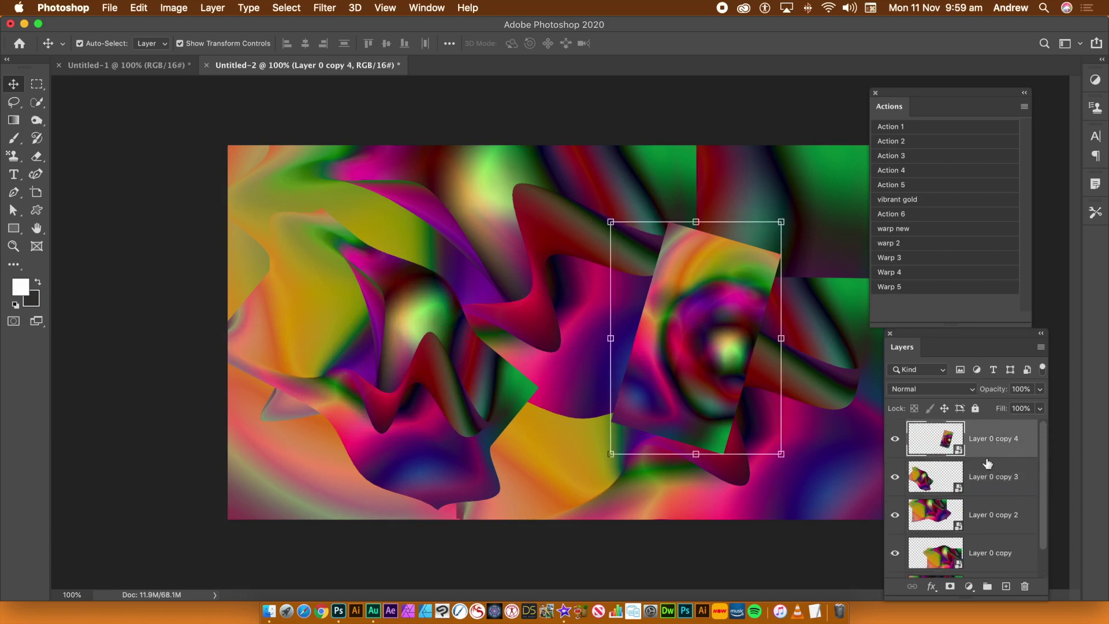
click(898, 285)
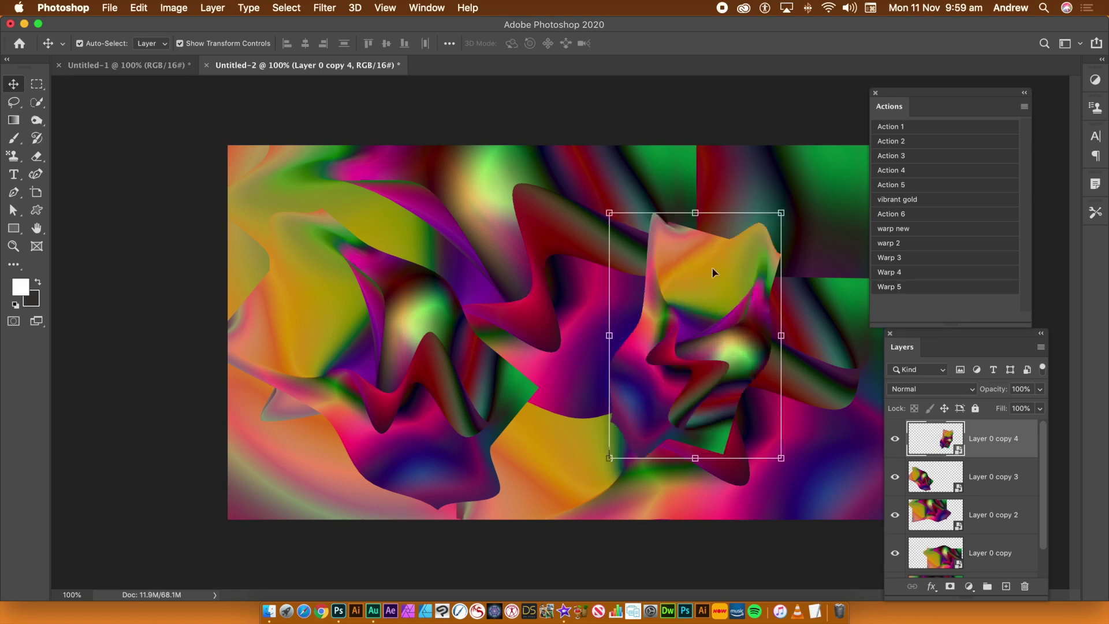
- Apply an unchanged free transform to Layer 0 copy 2, then deselect the layers
click(700, 175)
click(707, 104)
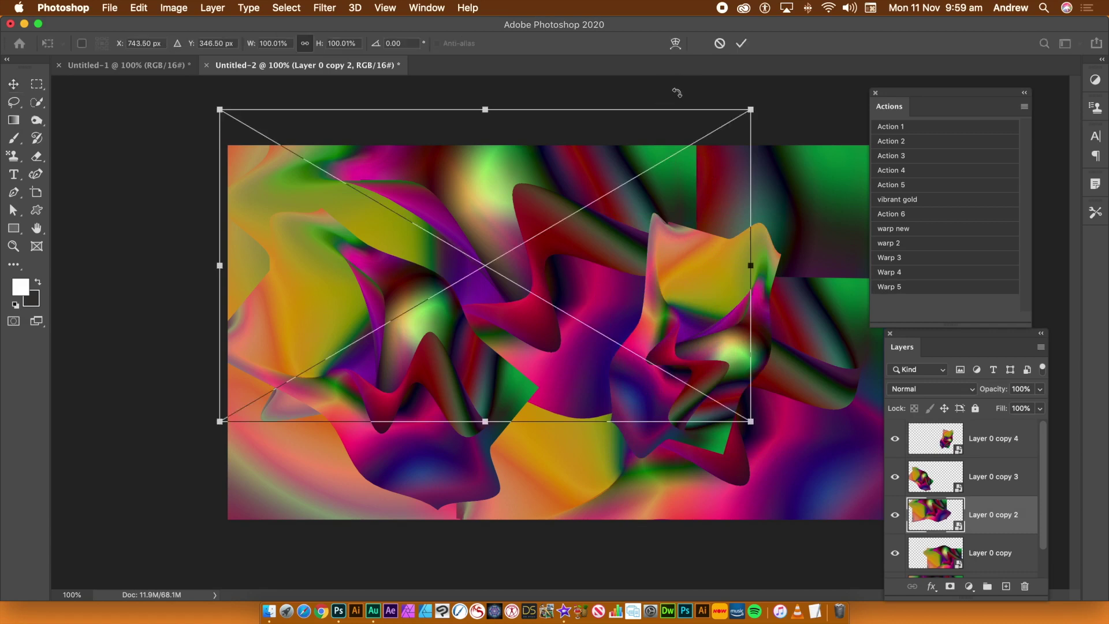
click(740, 44)
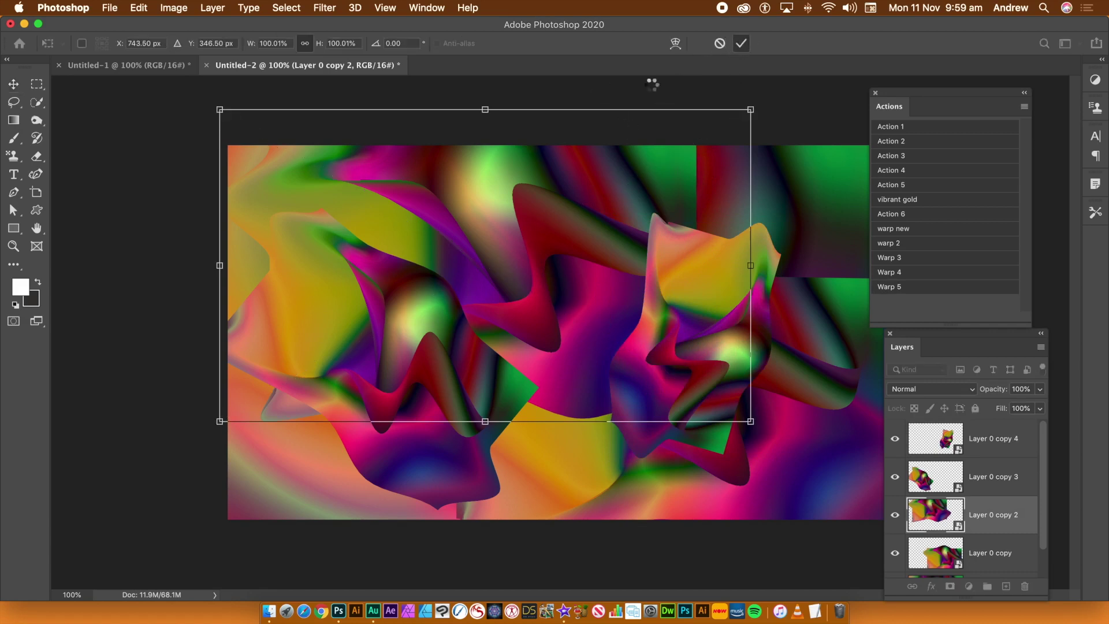
click(807, 110)
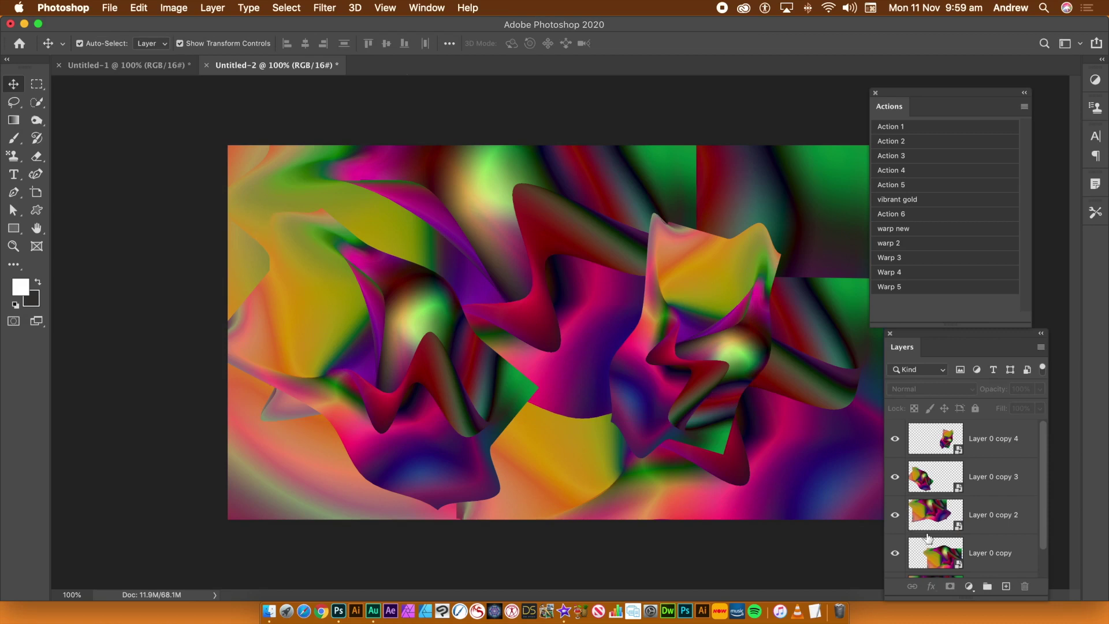
- Alt-drag the Layer 0 copy ribbon up and right to create Layer 0 copy 5
scroll(1036, 532, down, 1)
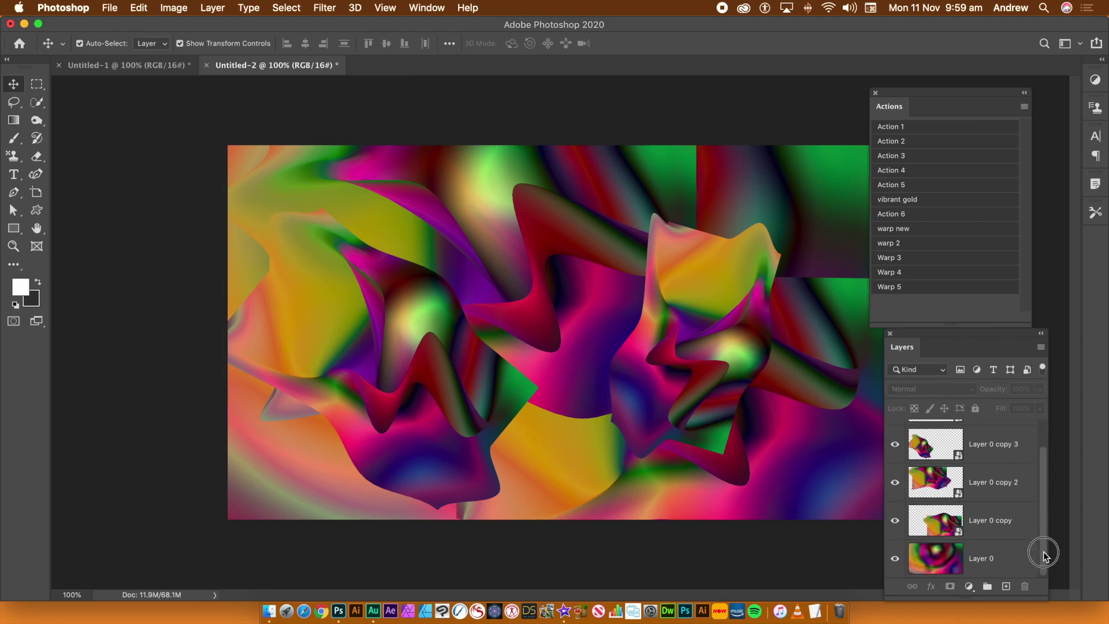
click(942, 529)
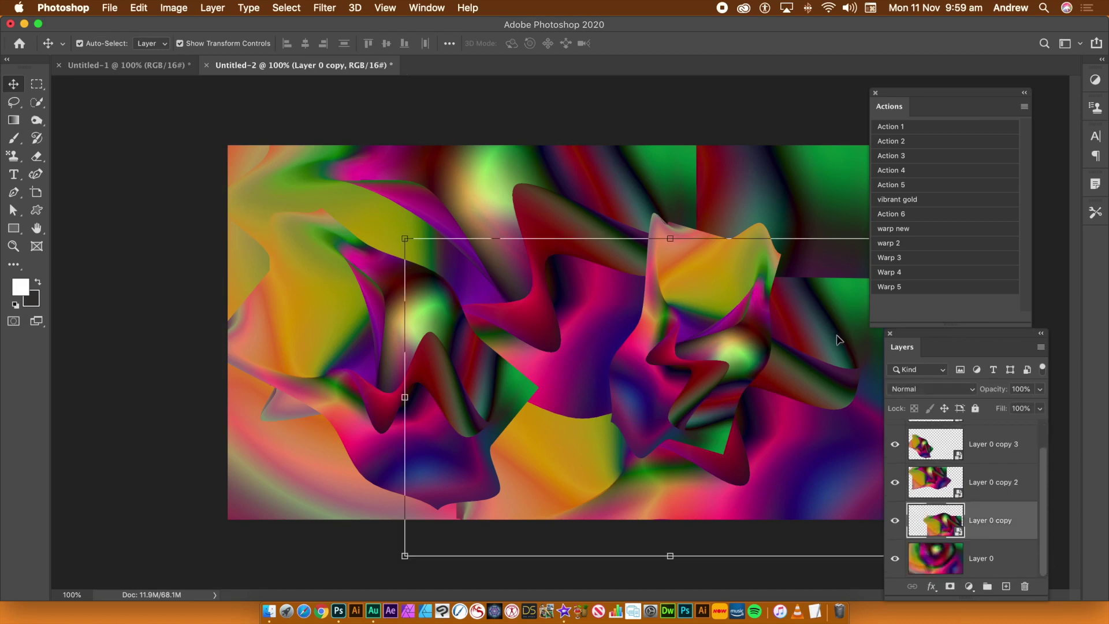
drag(840, 339, 872, 219)
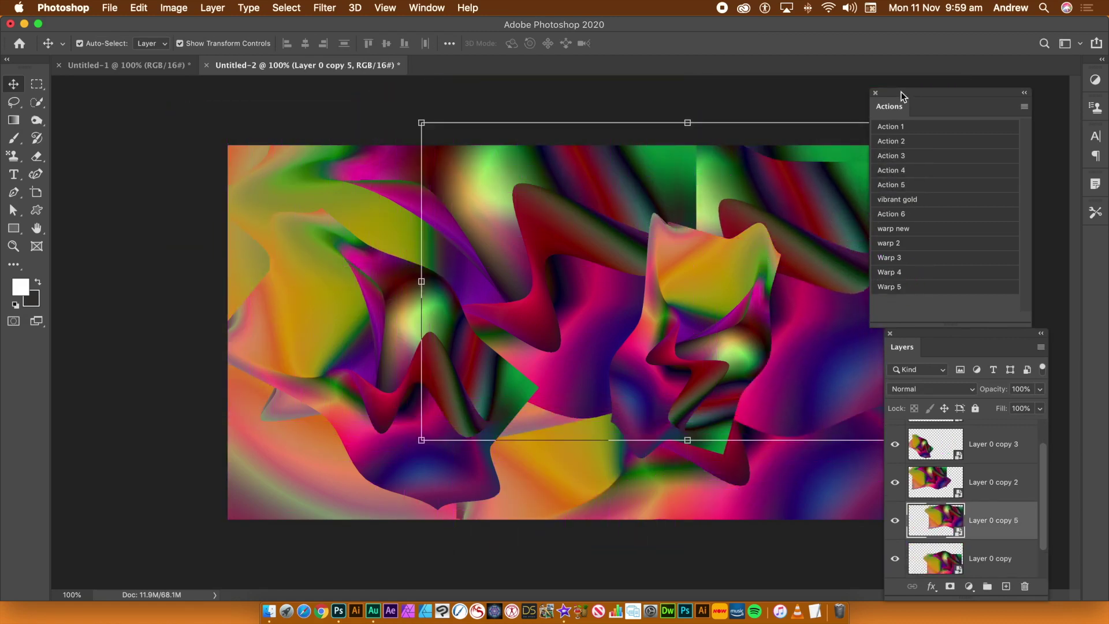
drag(901, 97, 986, 108)
- Warp copy 5, stretching its mesh past the lower-left edge and down toward the lower-right corner
click(140, 8)
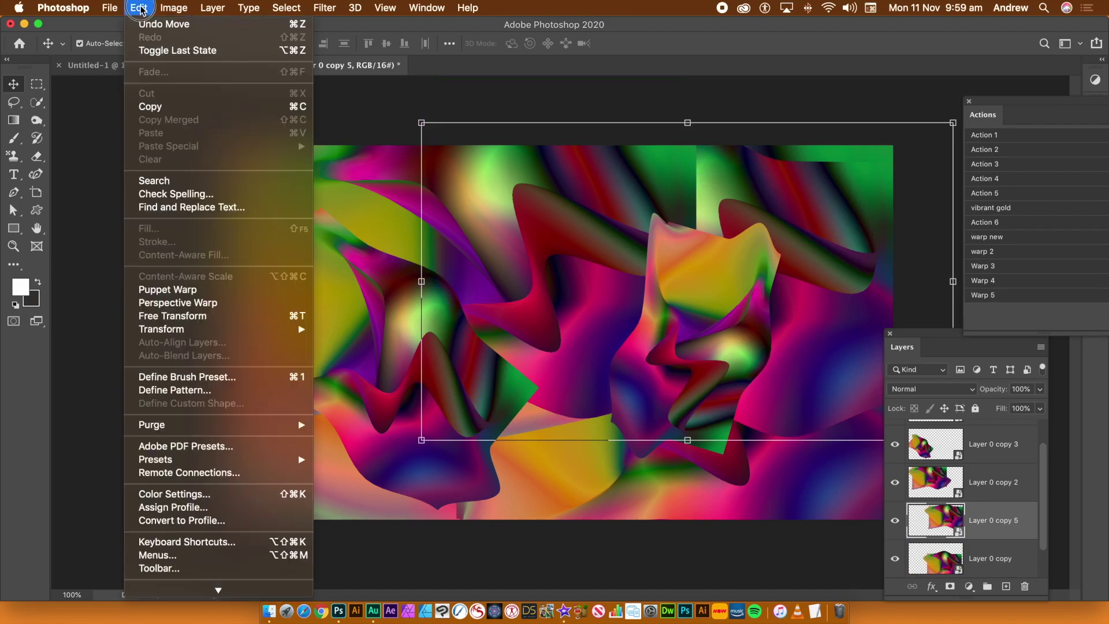
mouse_move(189, 330)
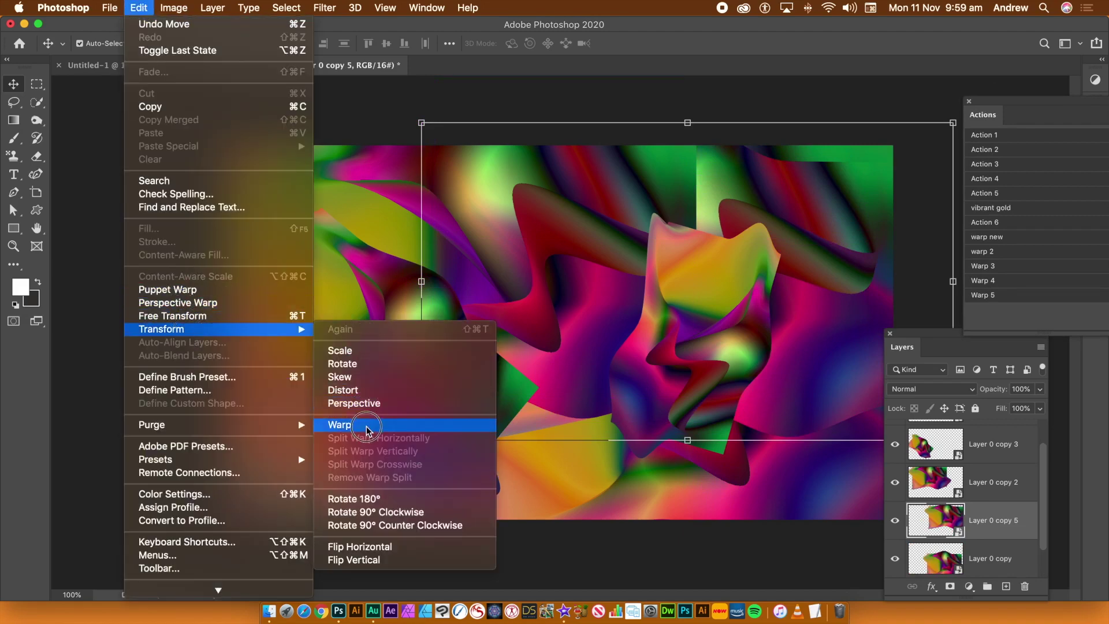
click(366, 428)
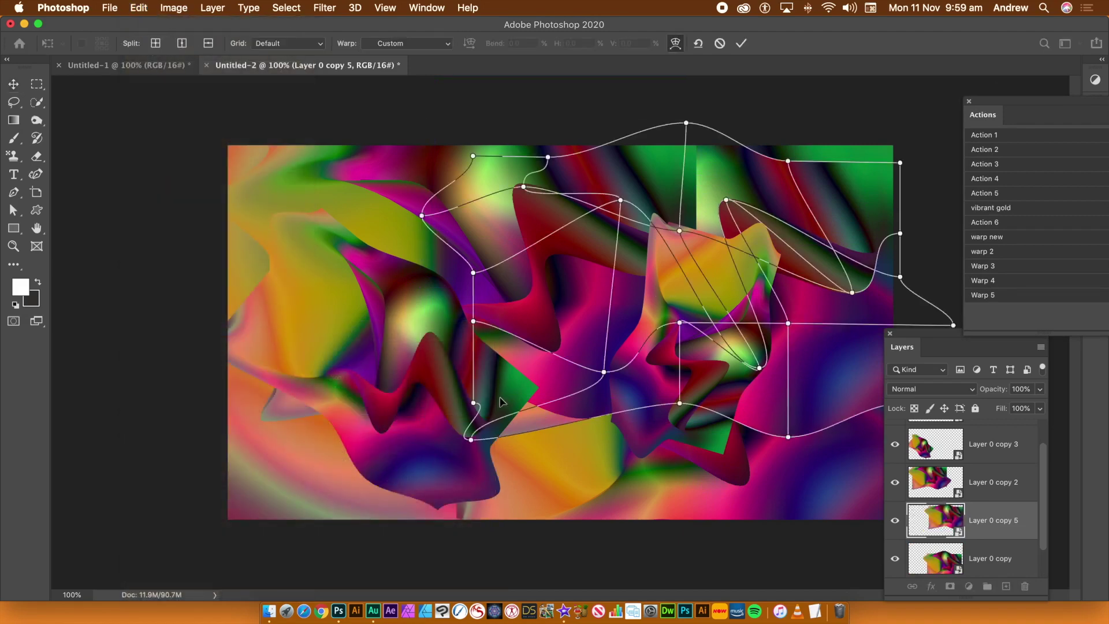
drag(472, 440, 438, 509)
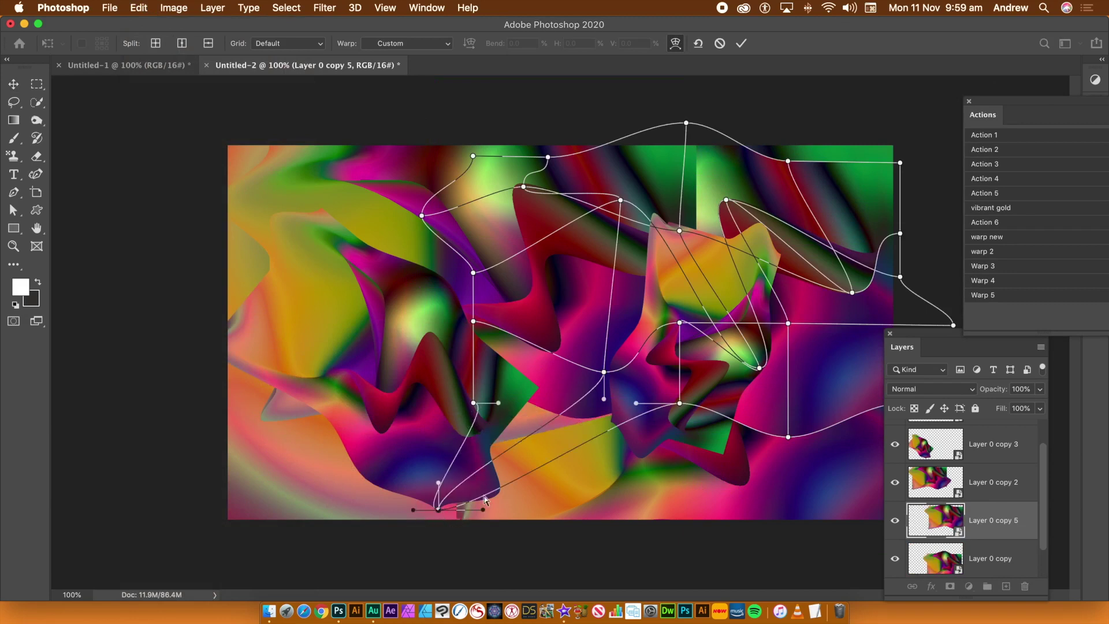
drag(680, 403, 600, 539)
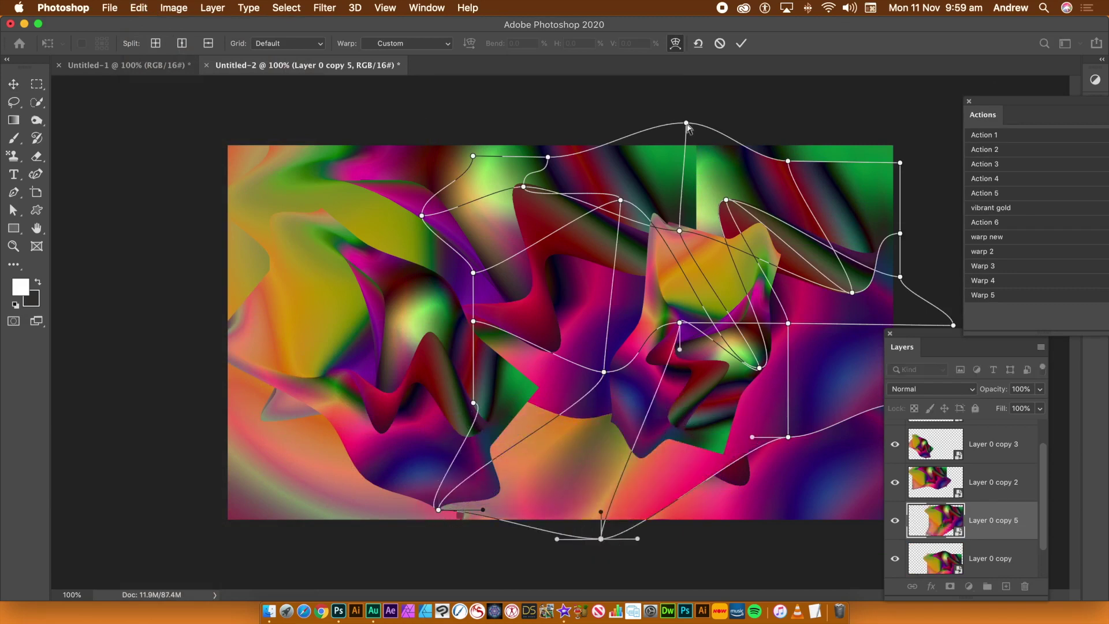
drag(686, 123, 606, 413)
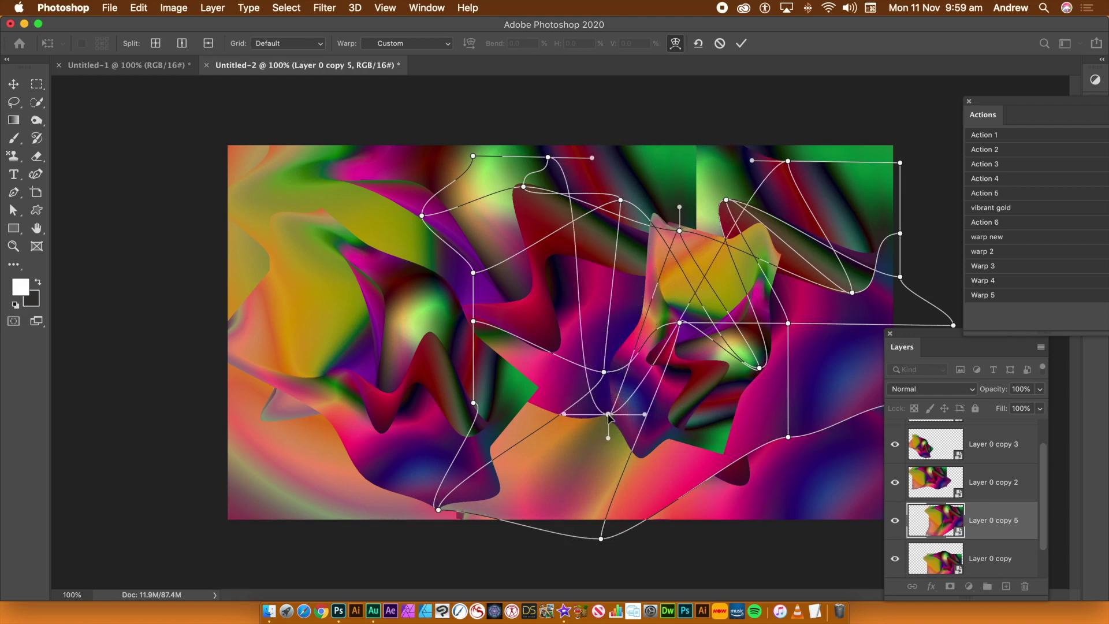
drag(473, 273, 235, 160)
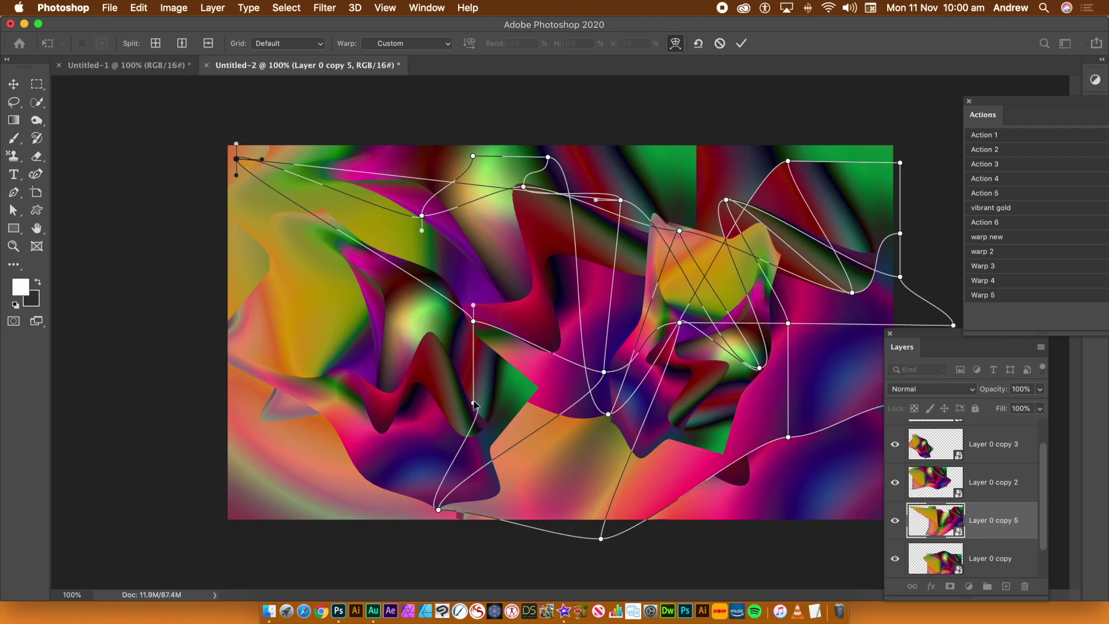
drag(473, 403, 181, 480)
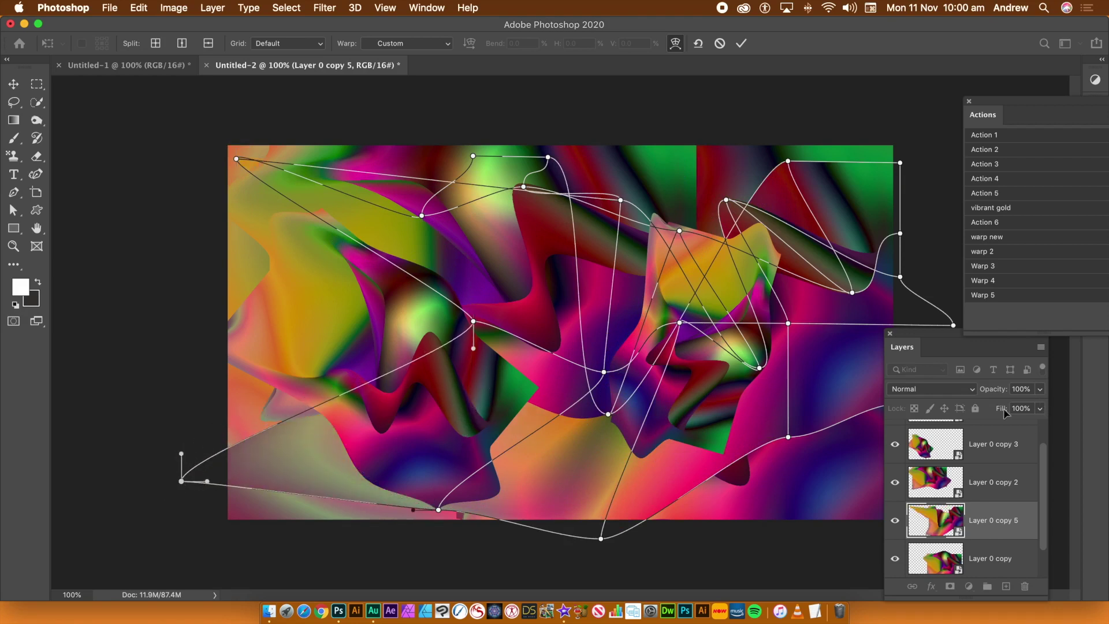
drag(789, 326, 847, 476)
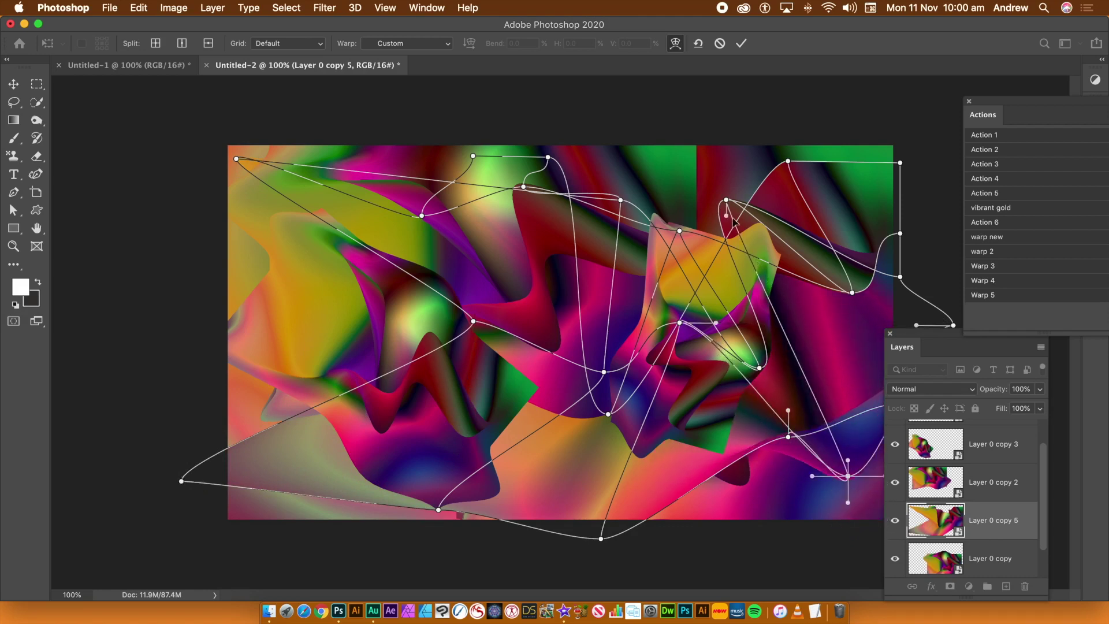
drag(726, 218, 595, 263)
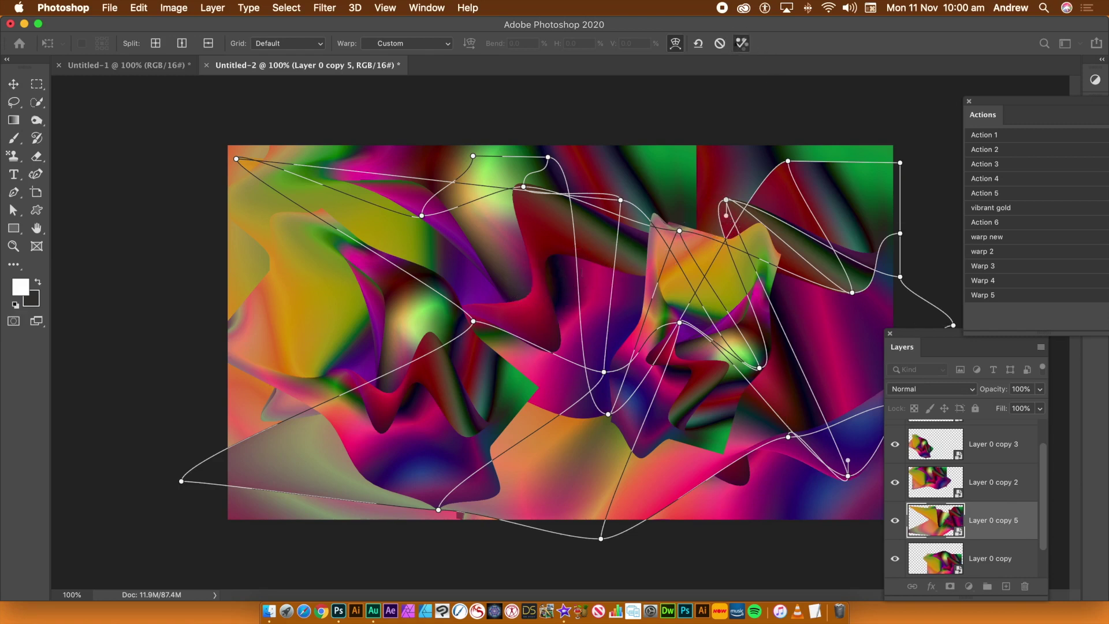
- Duplicate the Layer 0 copy 4 shape and move the copy down and to the left
click(789, 121)
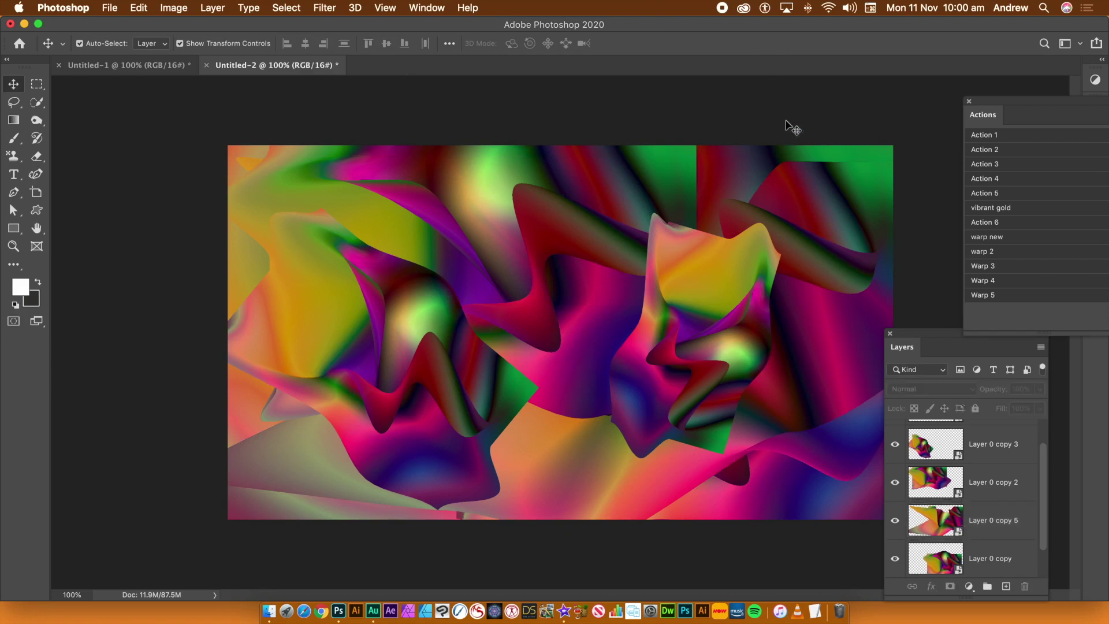
click(698, 334)
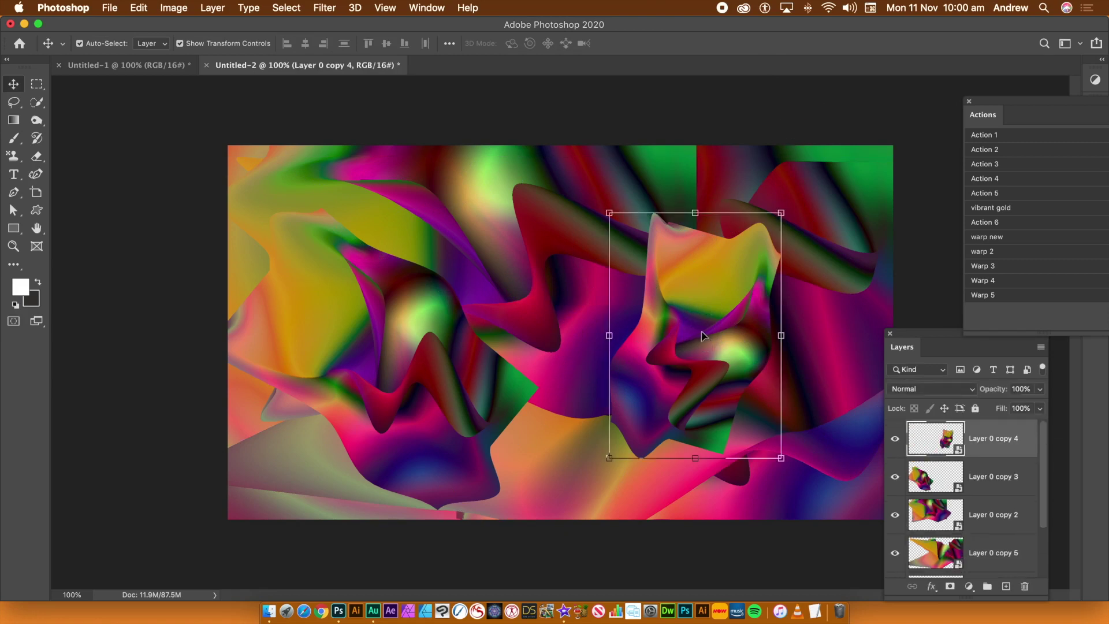
drag(714, 335, 569, 440)
- Warp the copy into tall spikes reaching upward and toward the lower right, then commit
click(139, 7)
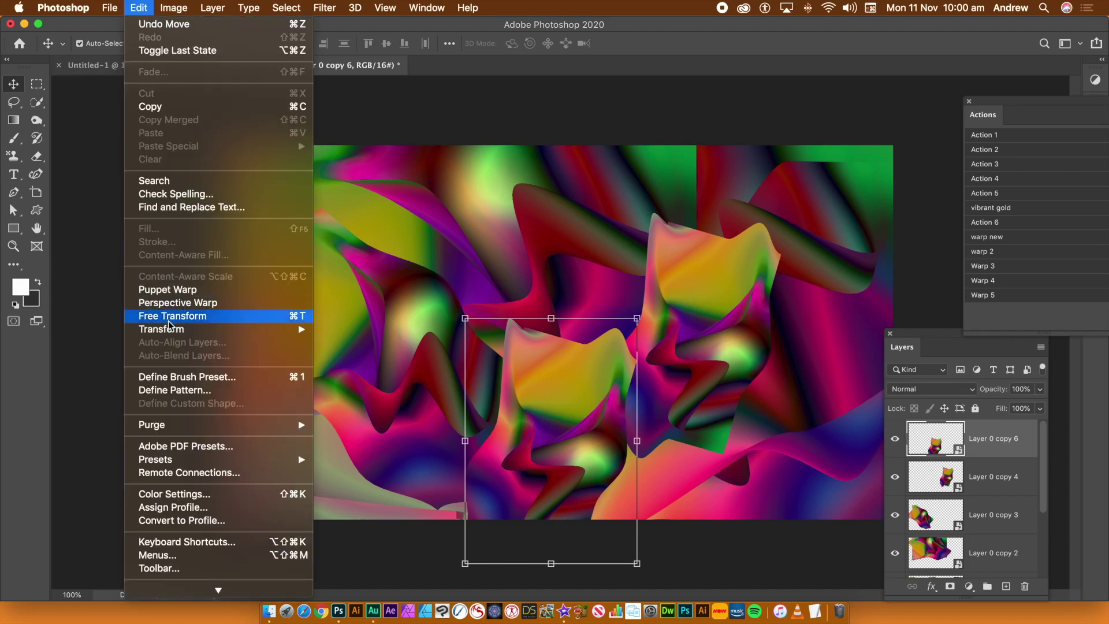
mouse_move(262, 330)
click(352, 424)
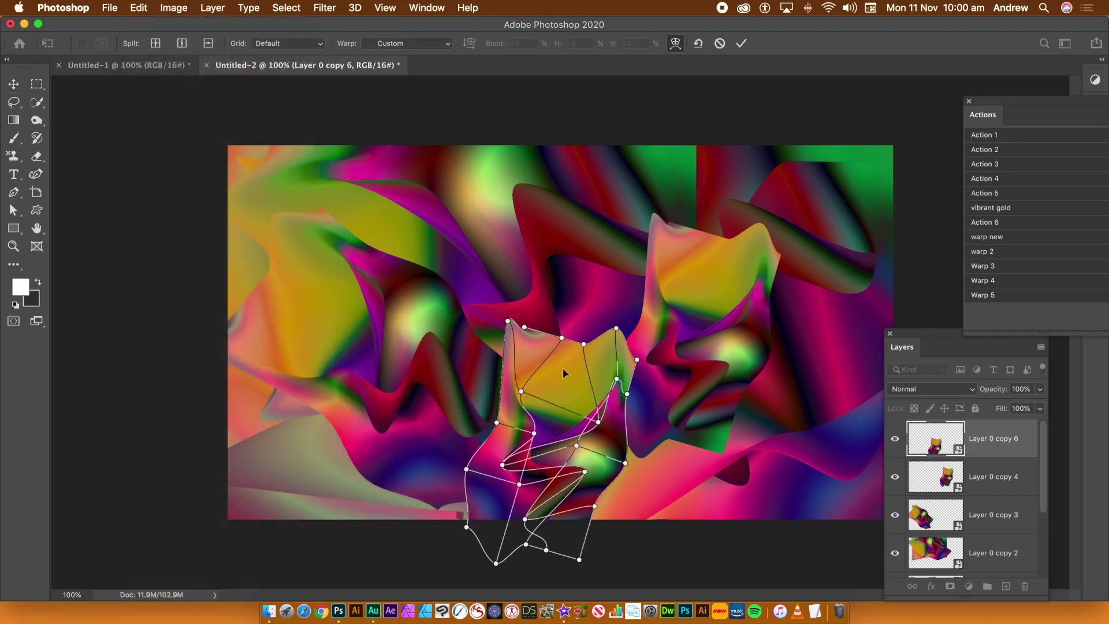
drag(508, 322, 343, 179)
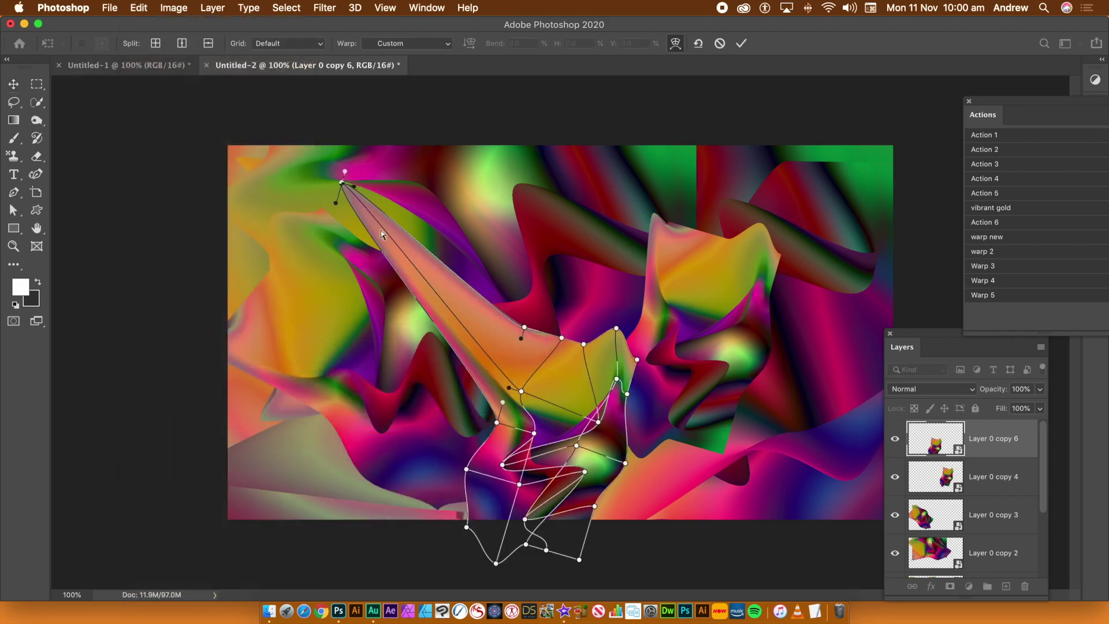
drag(500, 426, 186, 404)
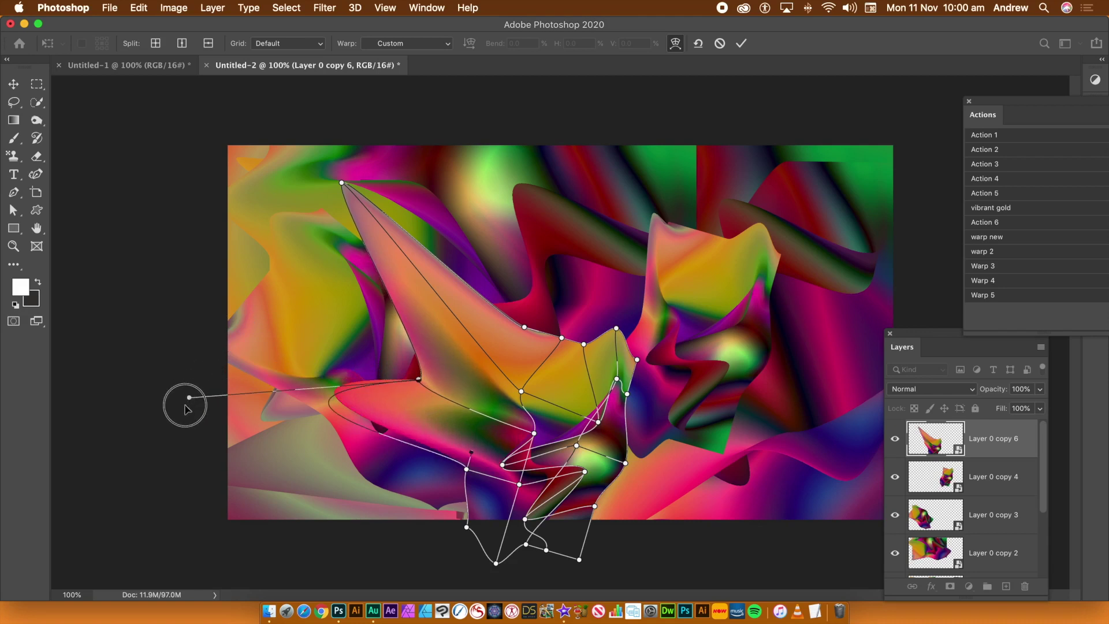
drag(524, 327, 392, 515)
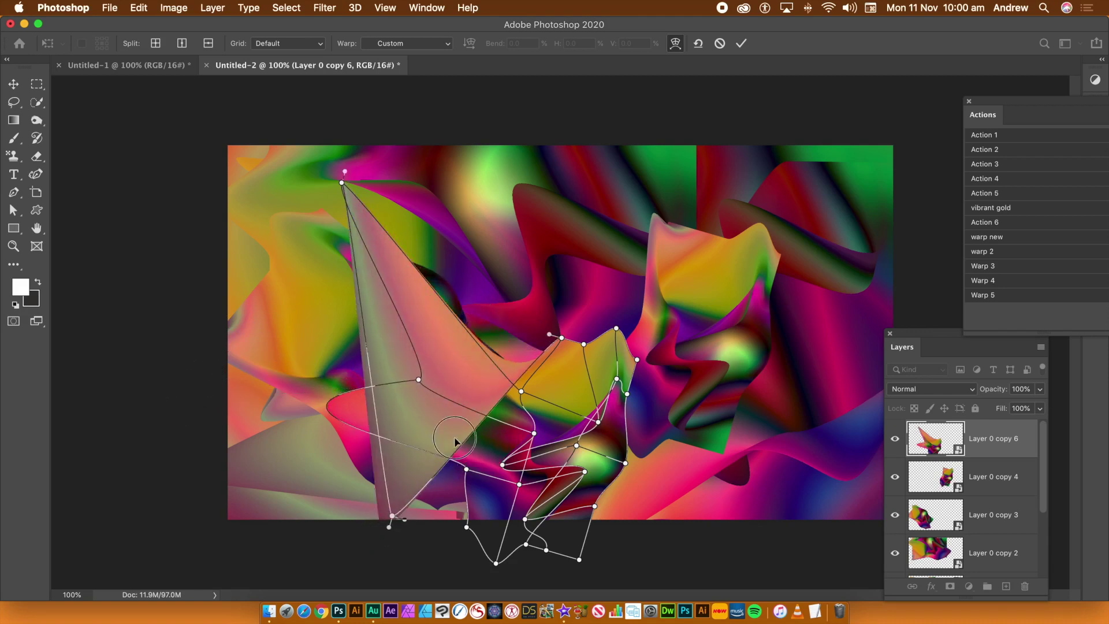
key(cmd+z)
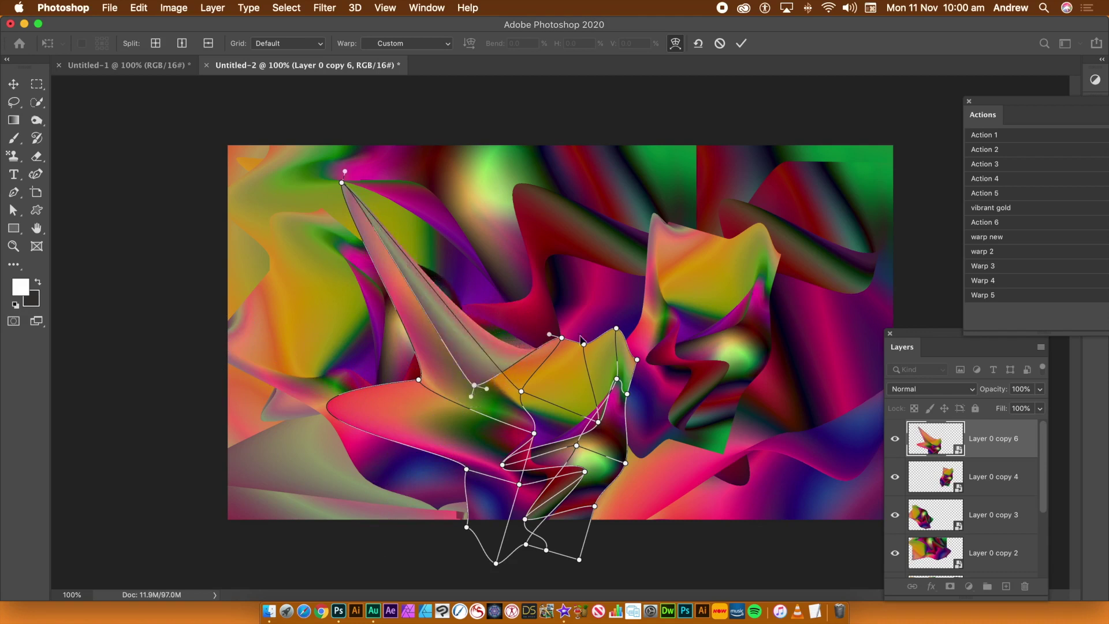
drag(613, 335, 604, 192)
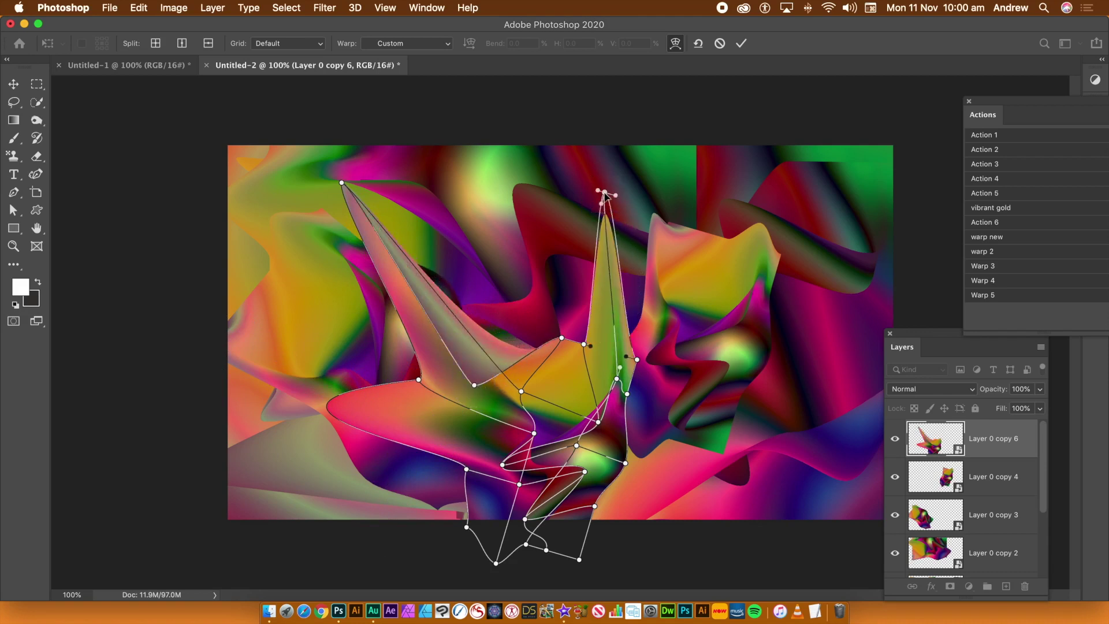
drag(624, 465, 769, 548)
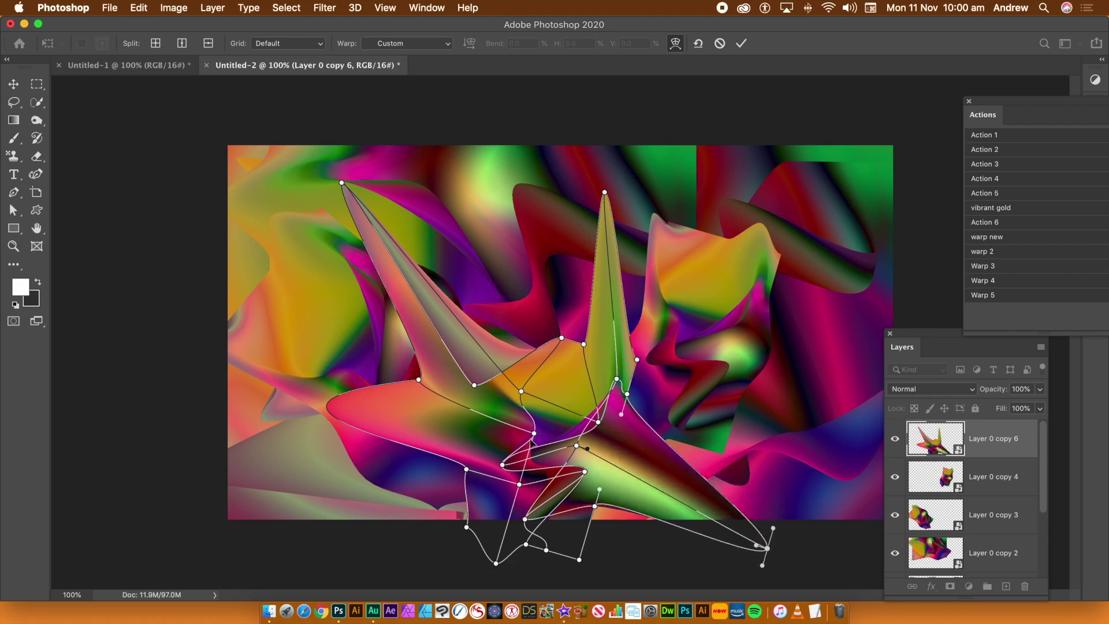
drag(533, 436, 432, 412)
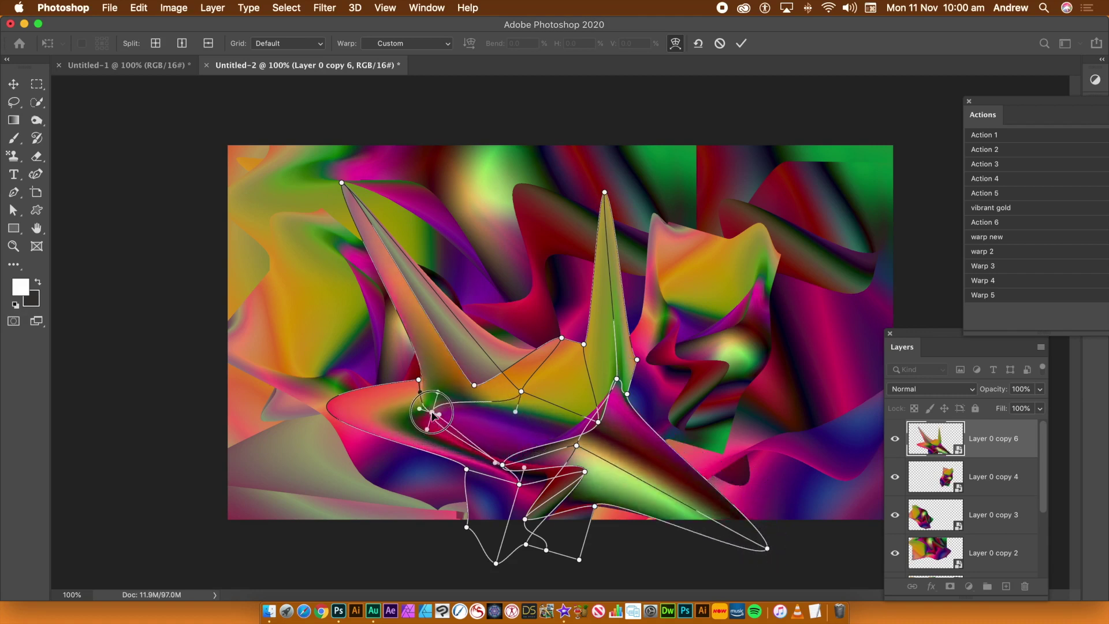
click(741, 44)
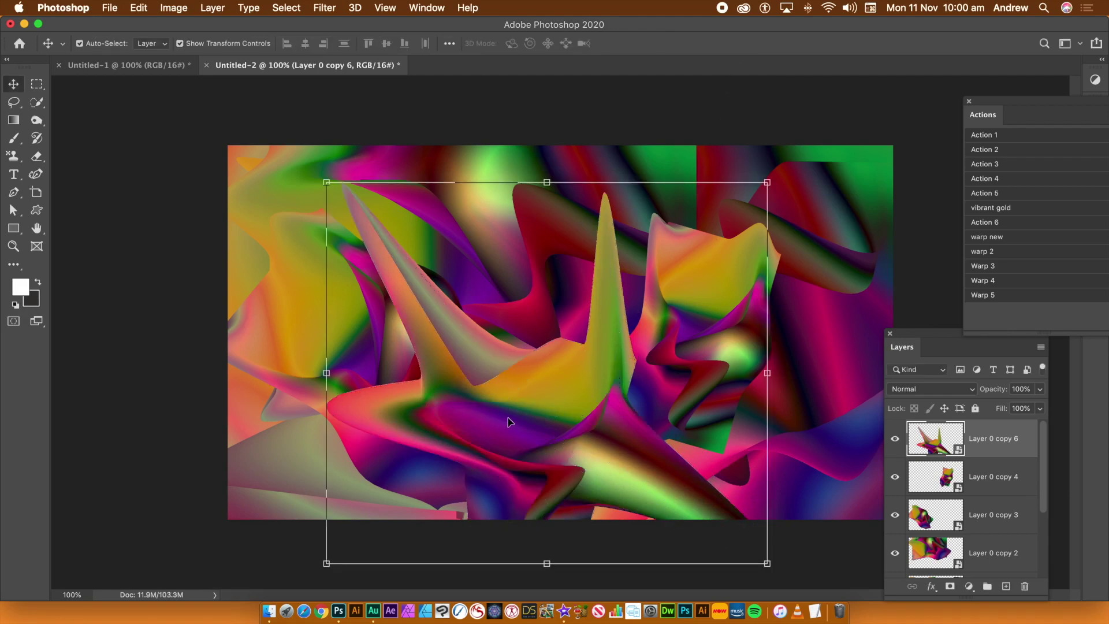
- Duplicate the spiky shape up-left and warp it into sharp spikes down the left side
drag(508, 425, 284, 245)
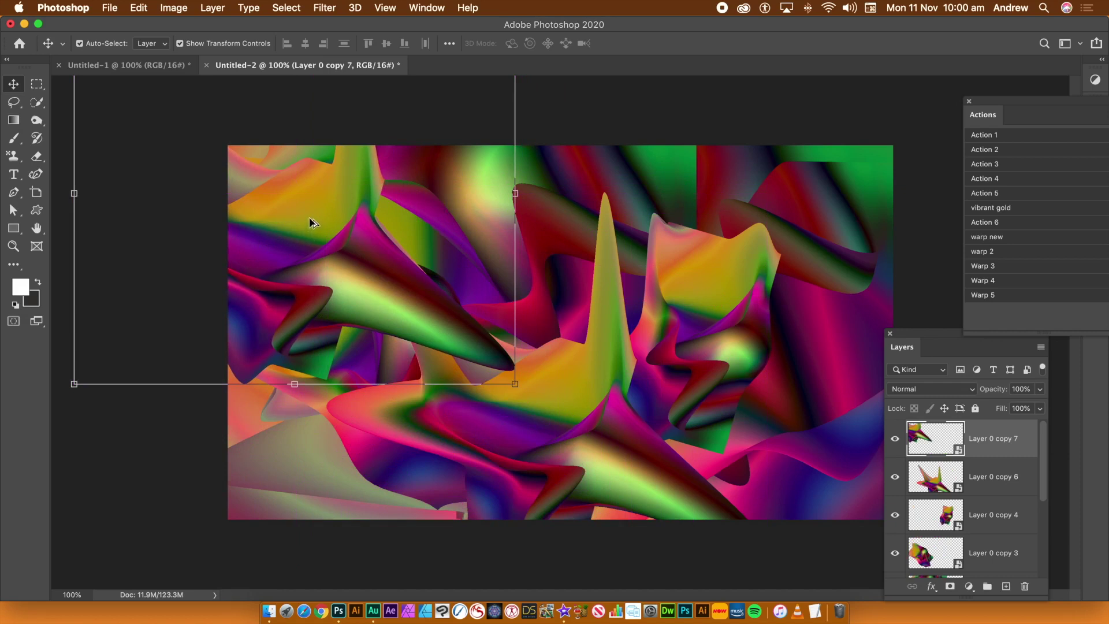
click(138, 7)
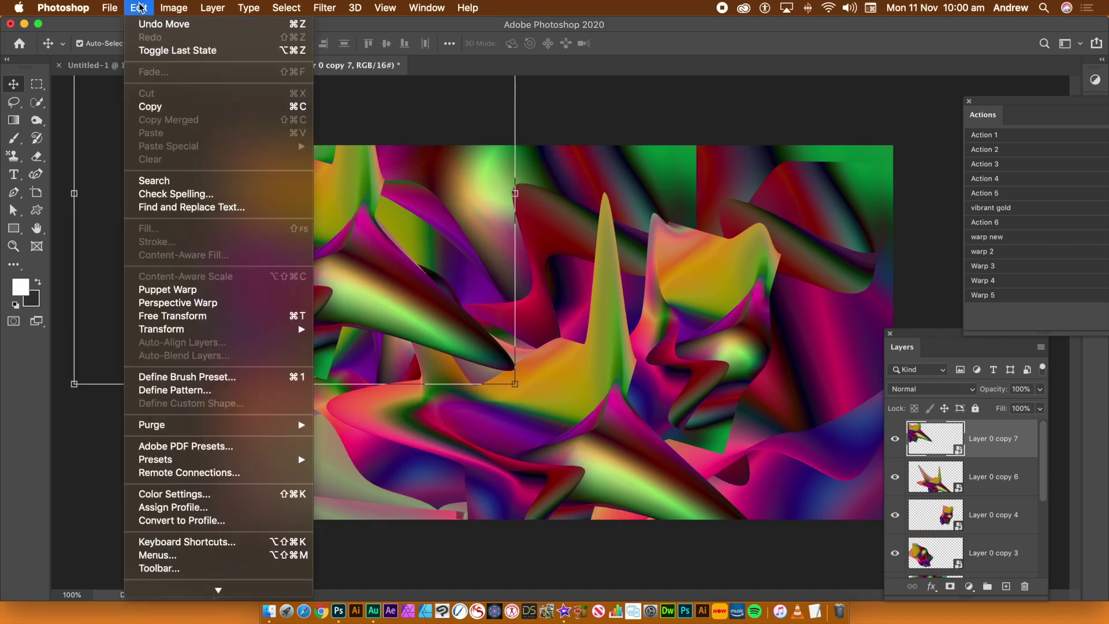
mouse_move(180, 334)
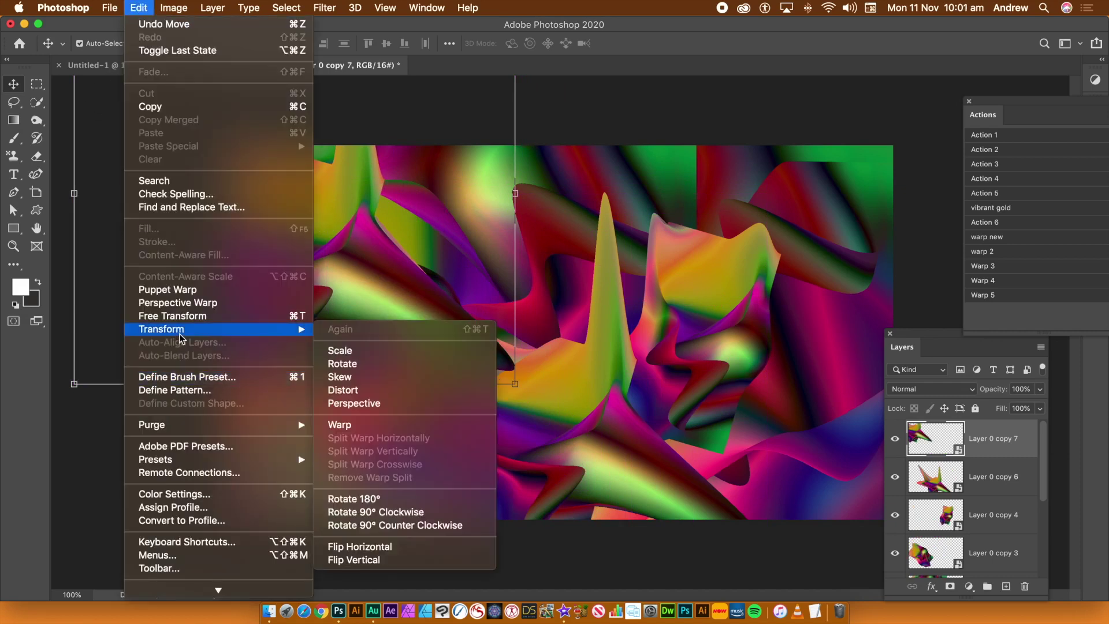
click(341, 424)
drag(347, 244, 409, 290)
drag(522, 370, 309, 488)
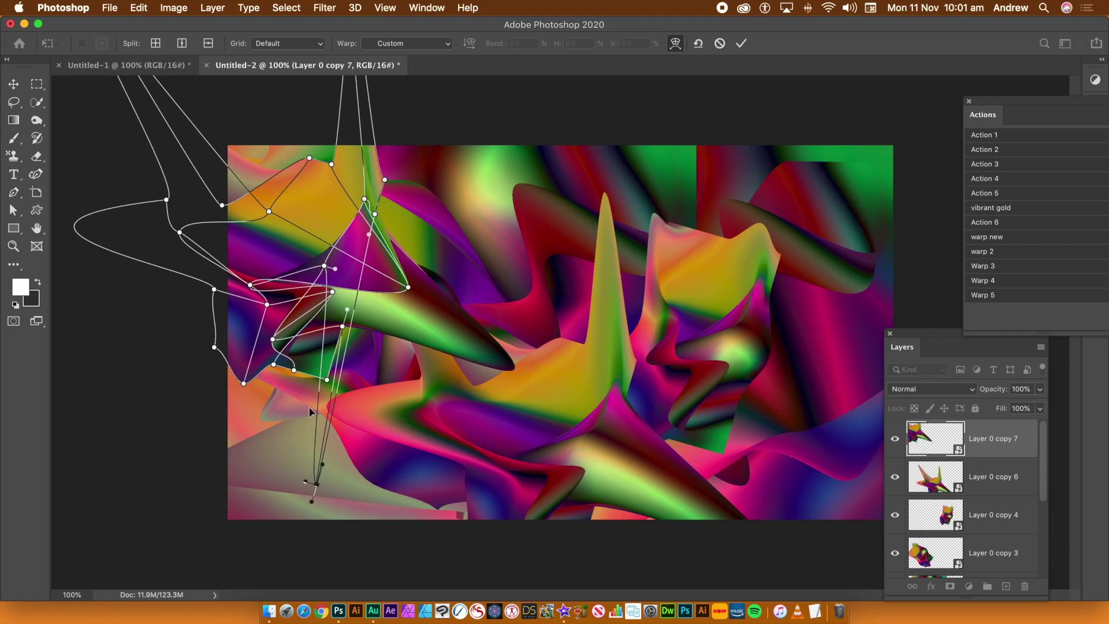
drag(327, 380, 458, 409)
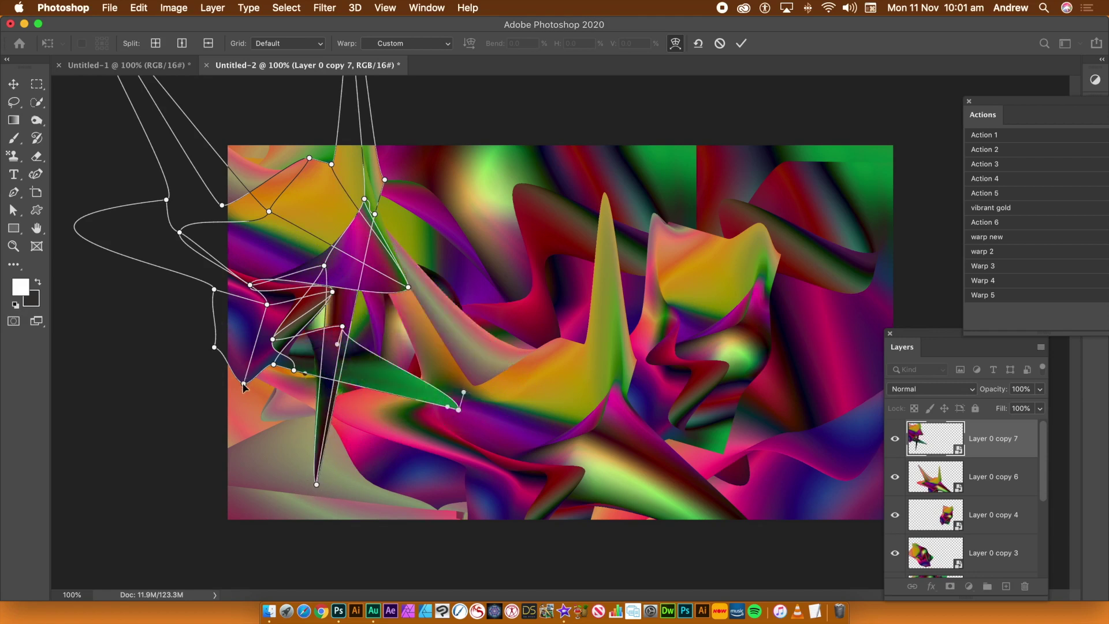
drag(243, 384, 267, 536)
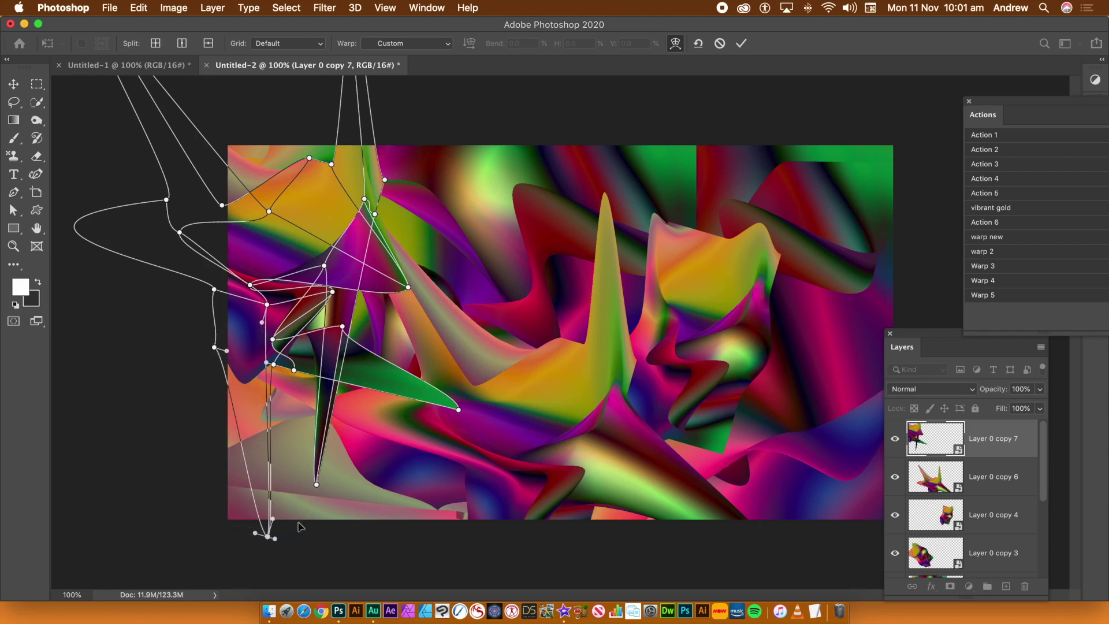
click(737, 46)
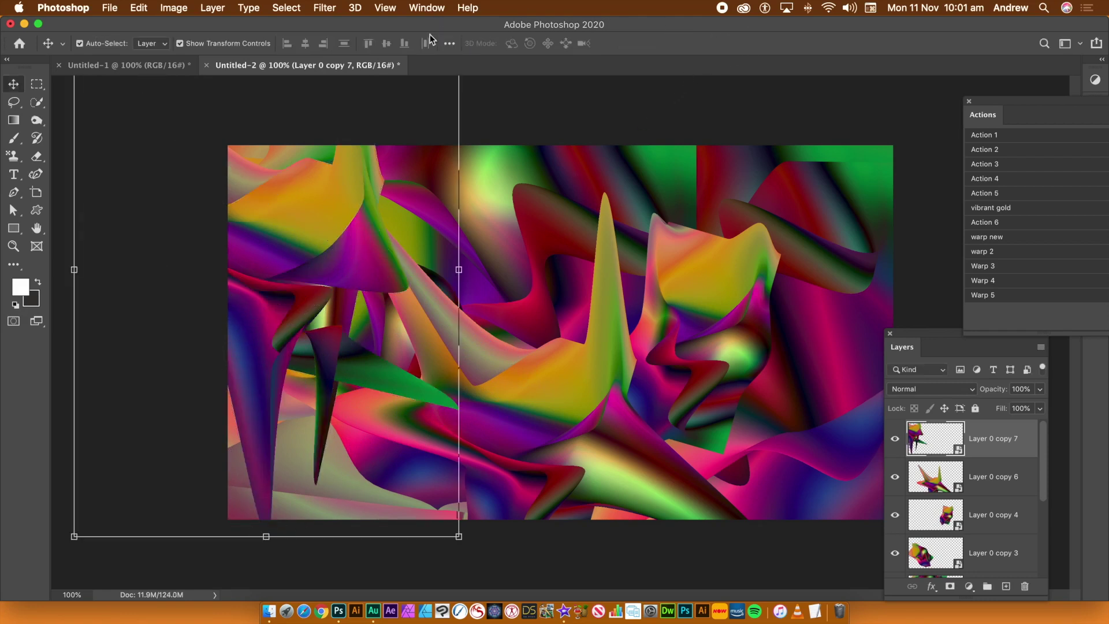
- Select every gradient copy layer above Layer 0 and convert them into one smart object
click(212, 7)
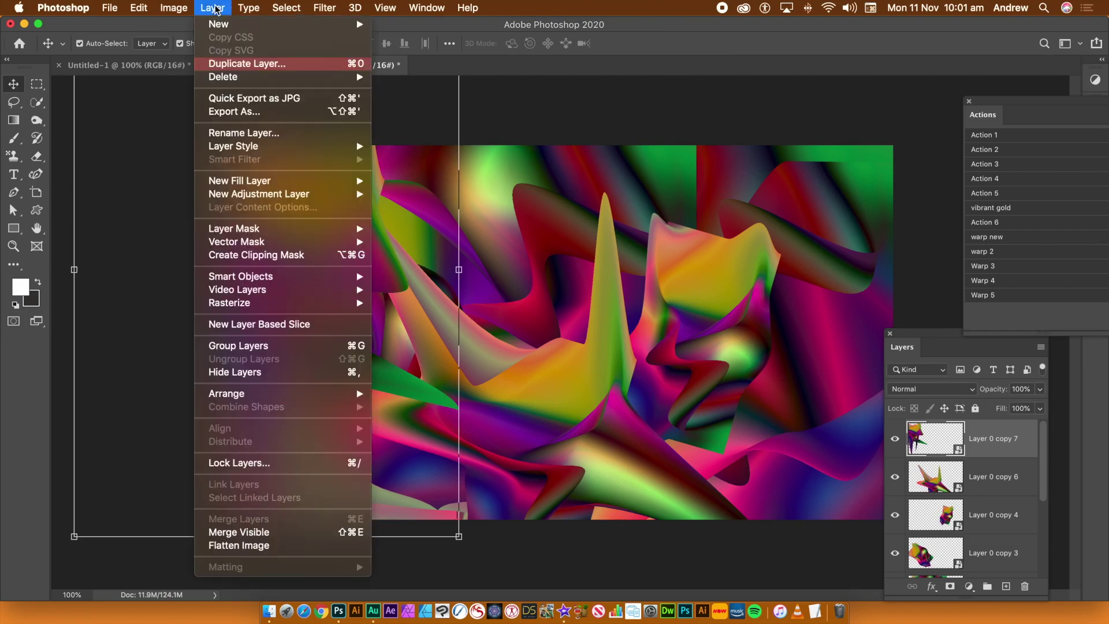
click(1025, 450)
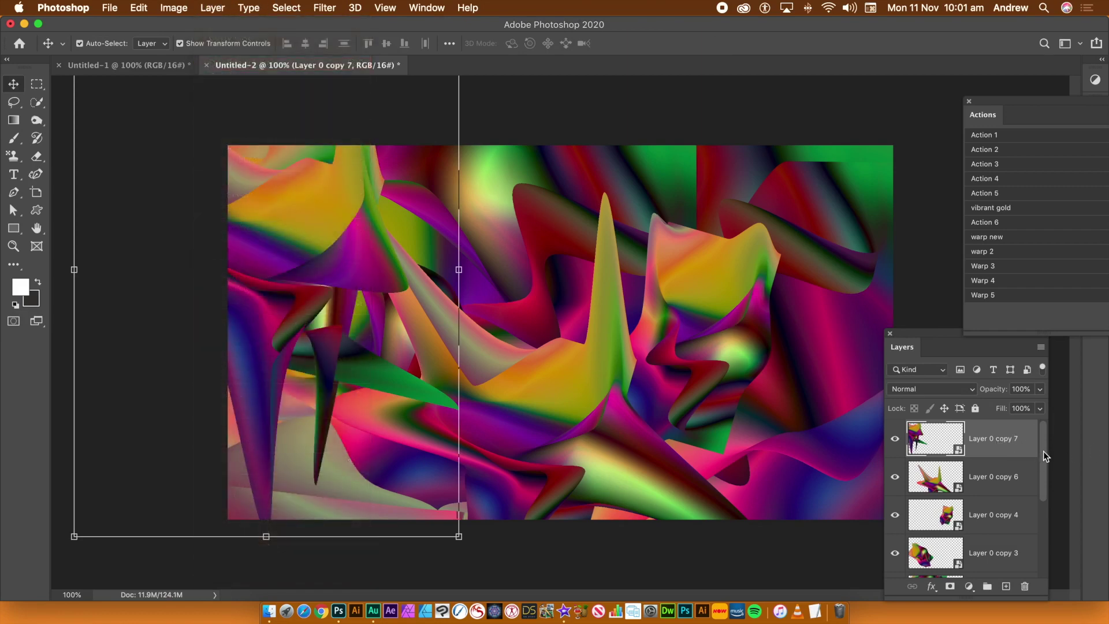
drag(1044, 456, 1038, 559)
shift+click(1006, 494)
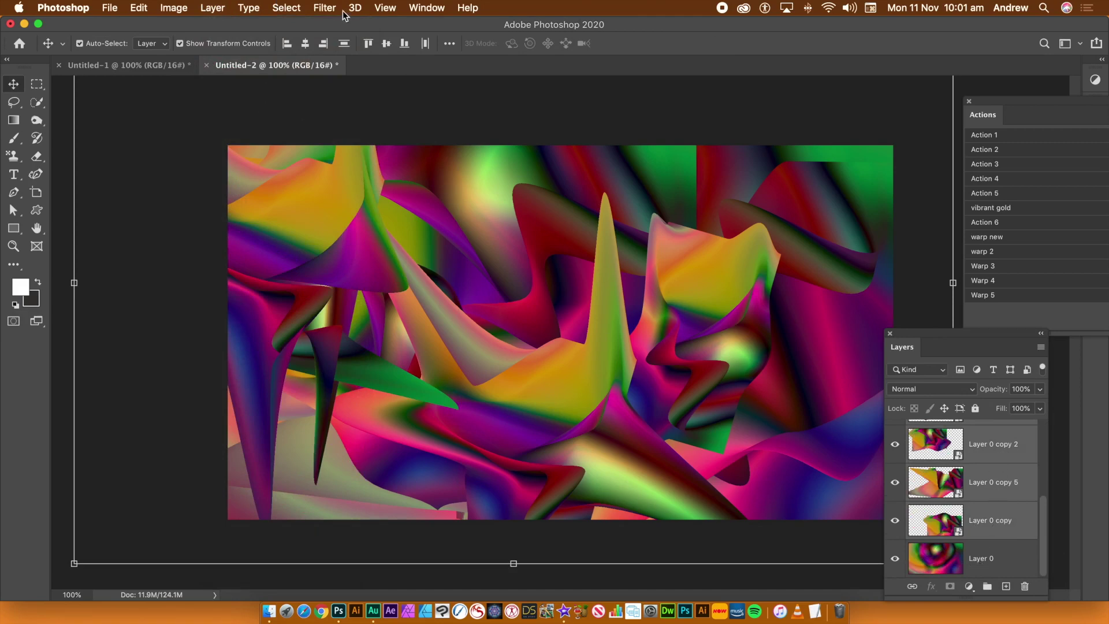
click(213, 8)
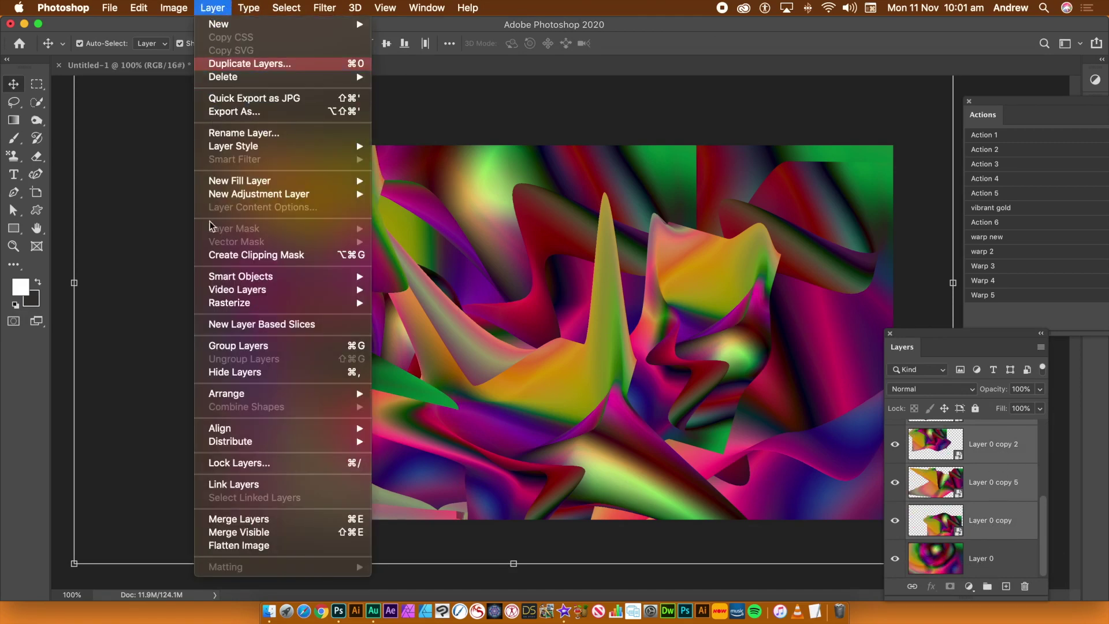
mouse_move(338, 277)
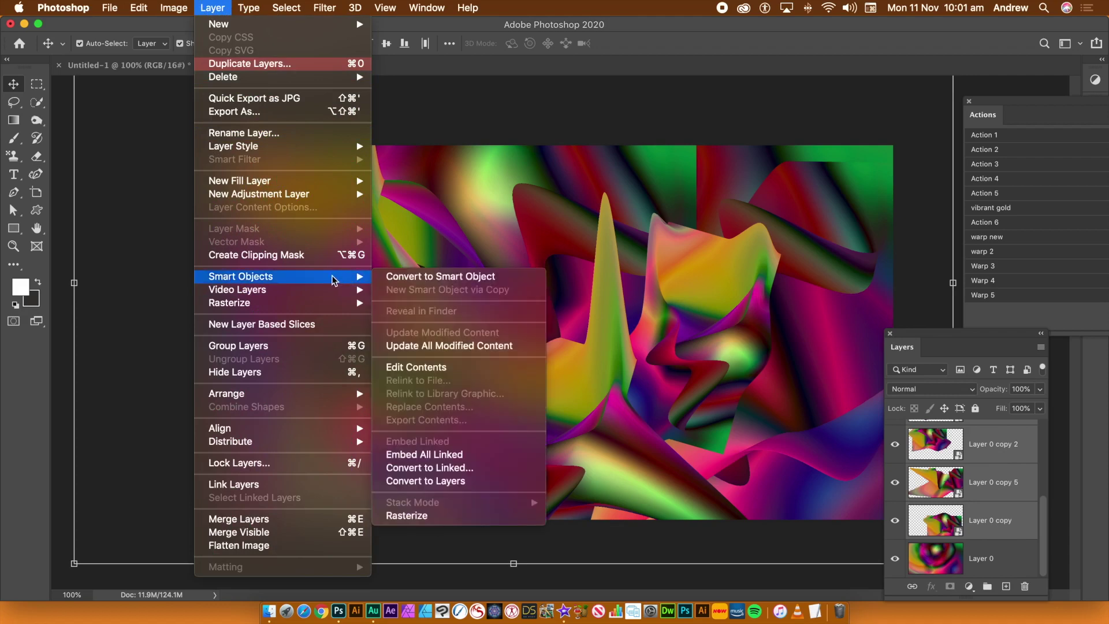
click(407, 277)
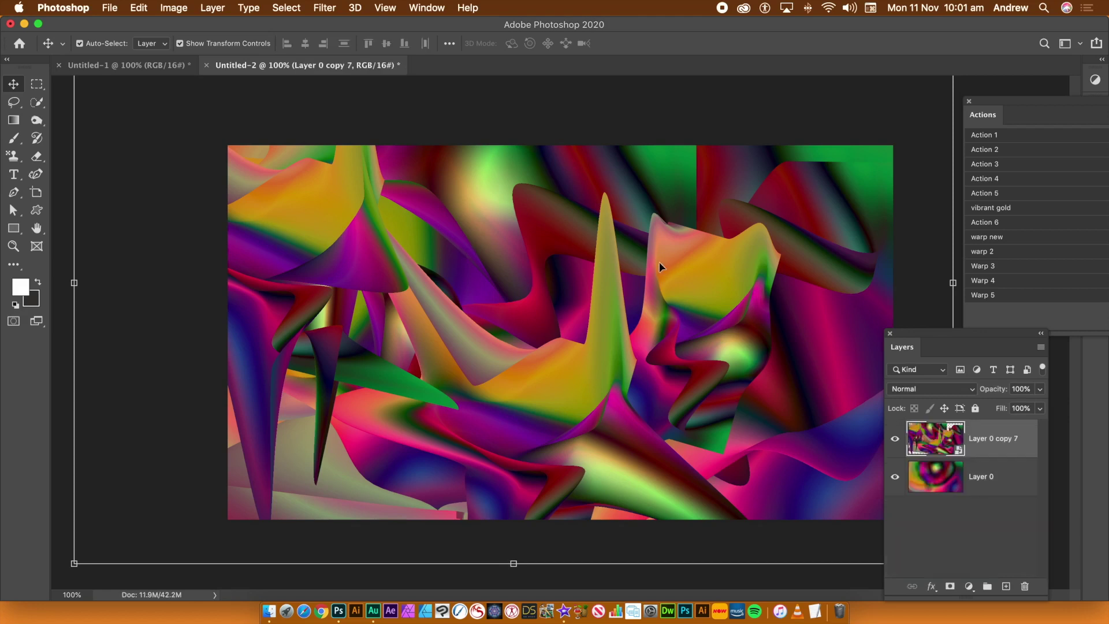
click(139, 8)
- Play the Warp 5 action on the combined smart object layer
mouse_move(260, 328)
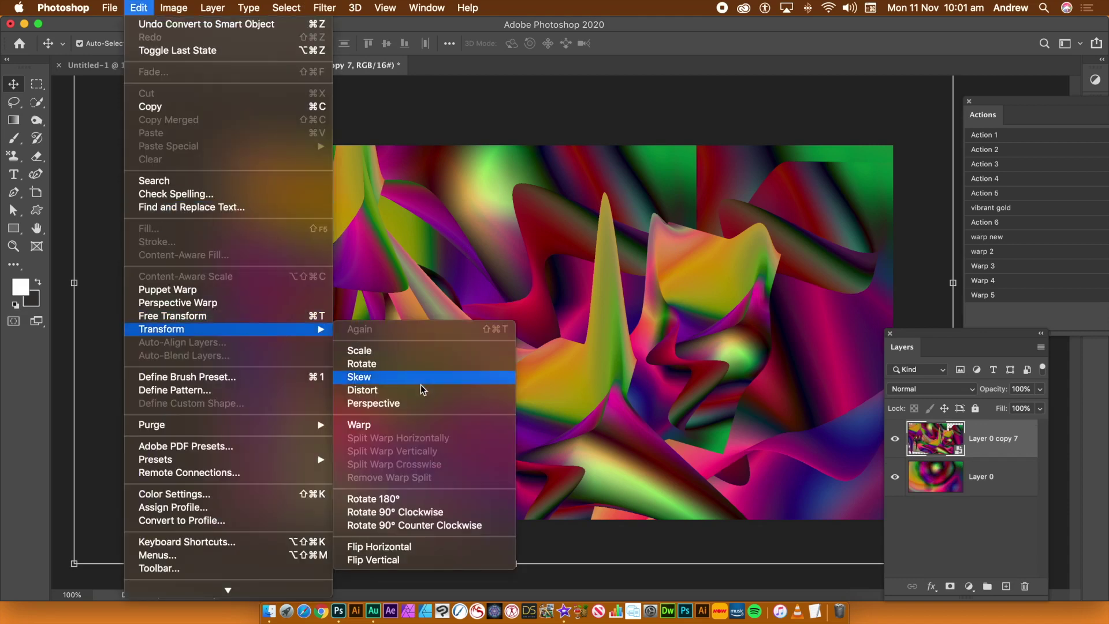
click(1065, 317)
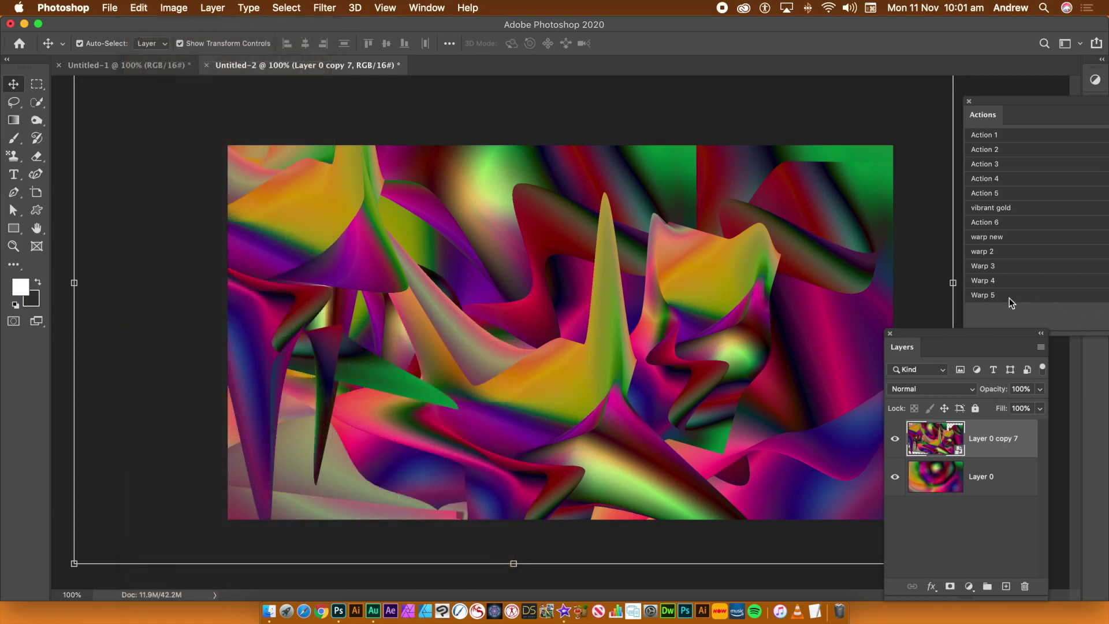
click(998, 296)
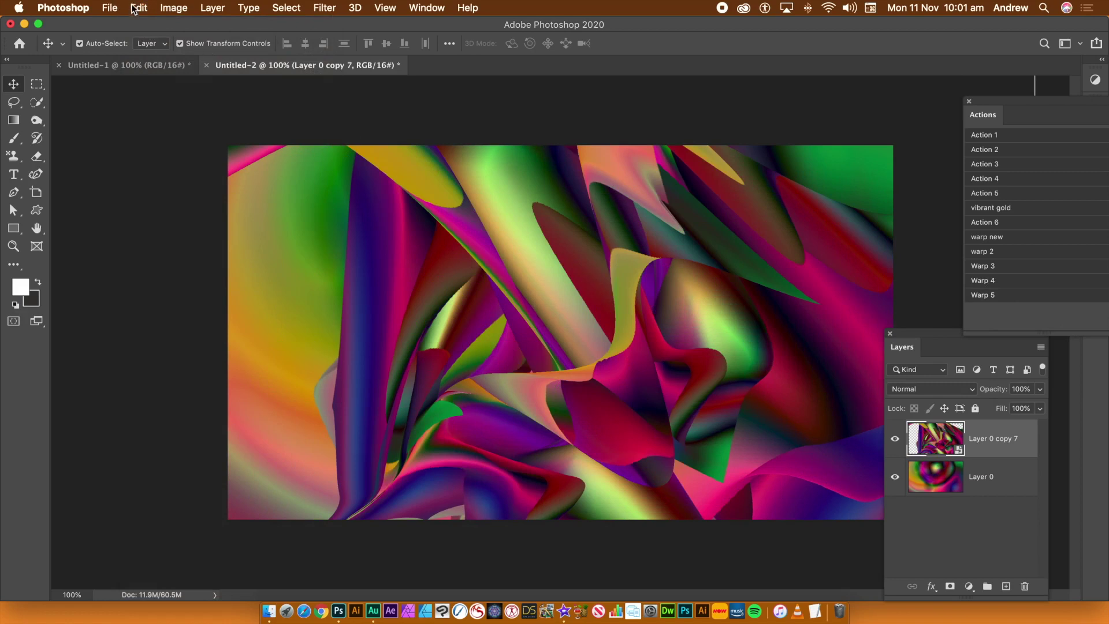
- Create offset duplicates Layer 0 copy 8 and copy 9, shifted across the canvas
drag(525, 296, 584, 210)
key(super+j)
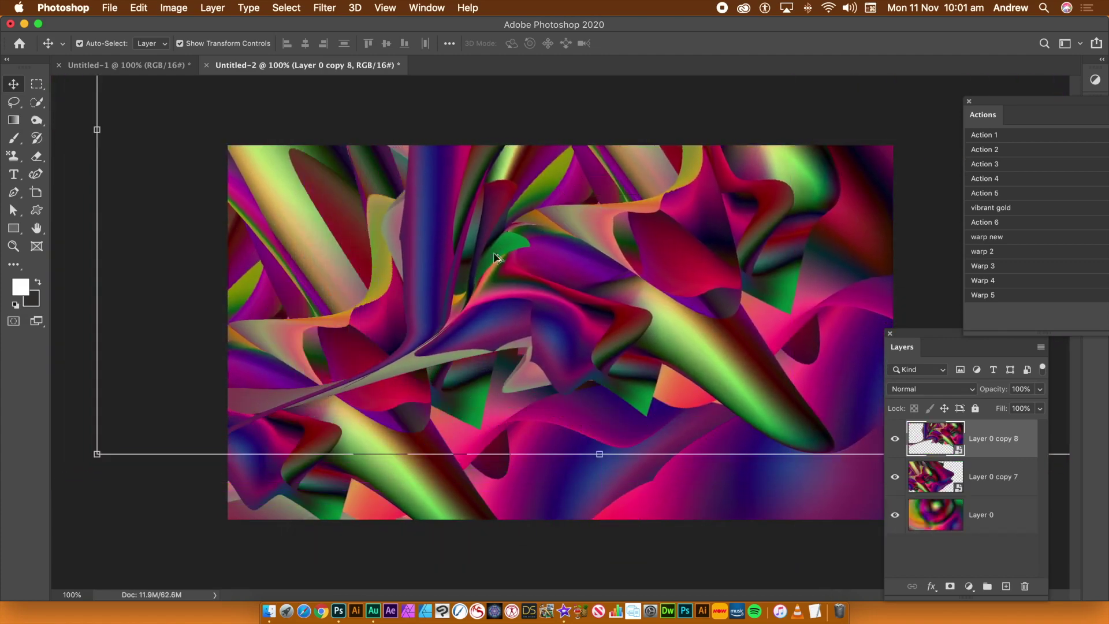
drag(517, 249, 651, 495)
key(super+j)
- Flatten all layers into a single Background layer
click(154, 141)
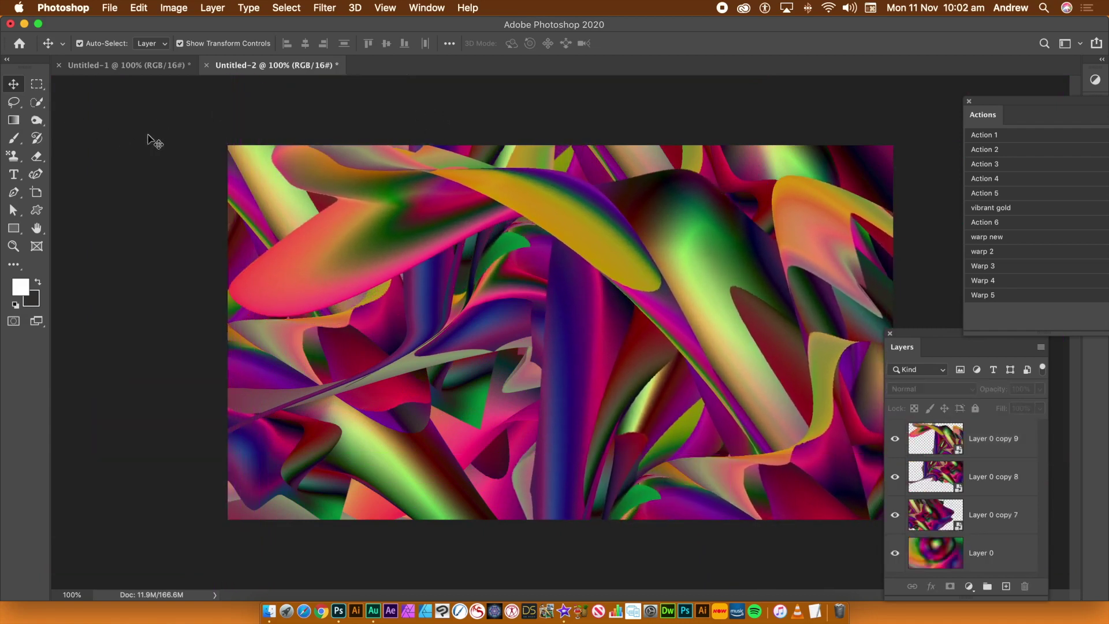
click(210, 7)
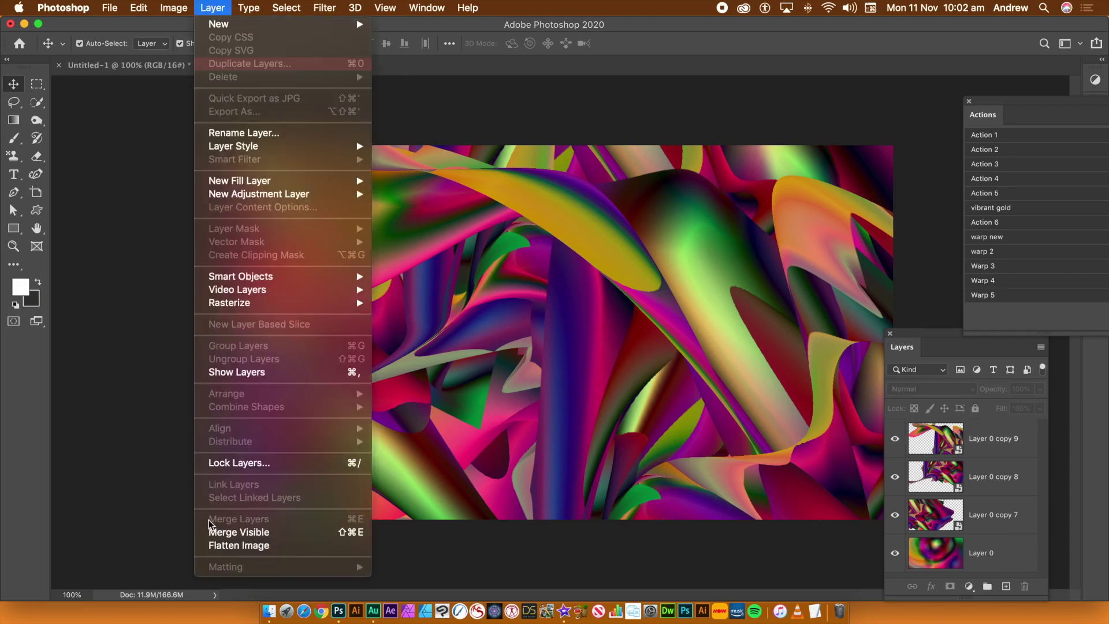
click(228, 542)
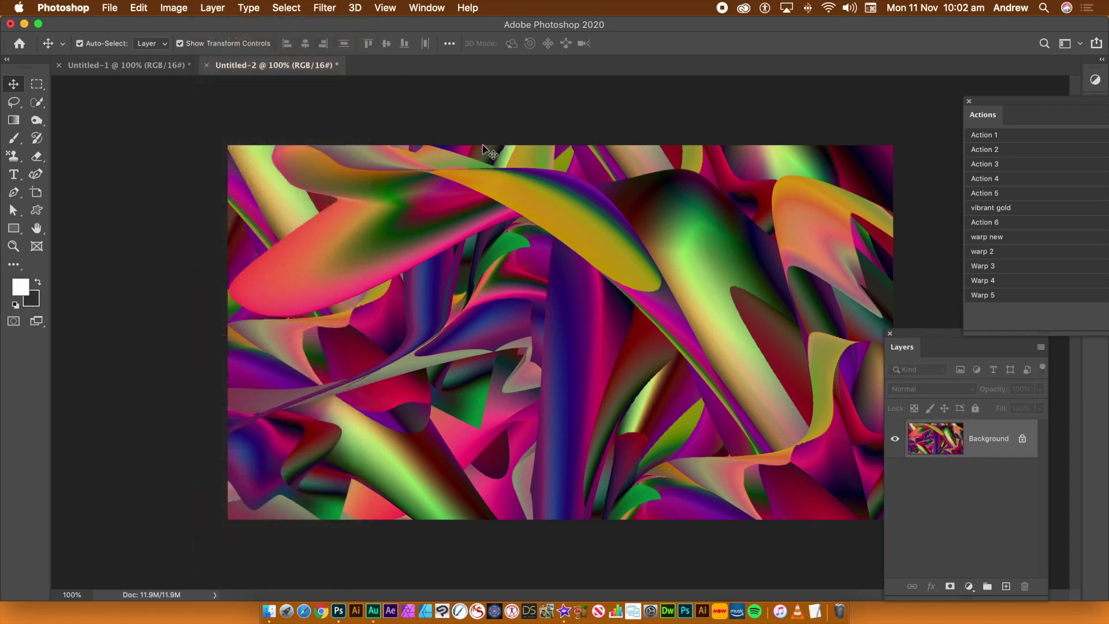
- Apply the Oil Paint filter to the flattened image and repeat it
click(322, 8)
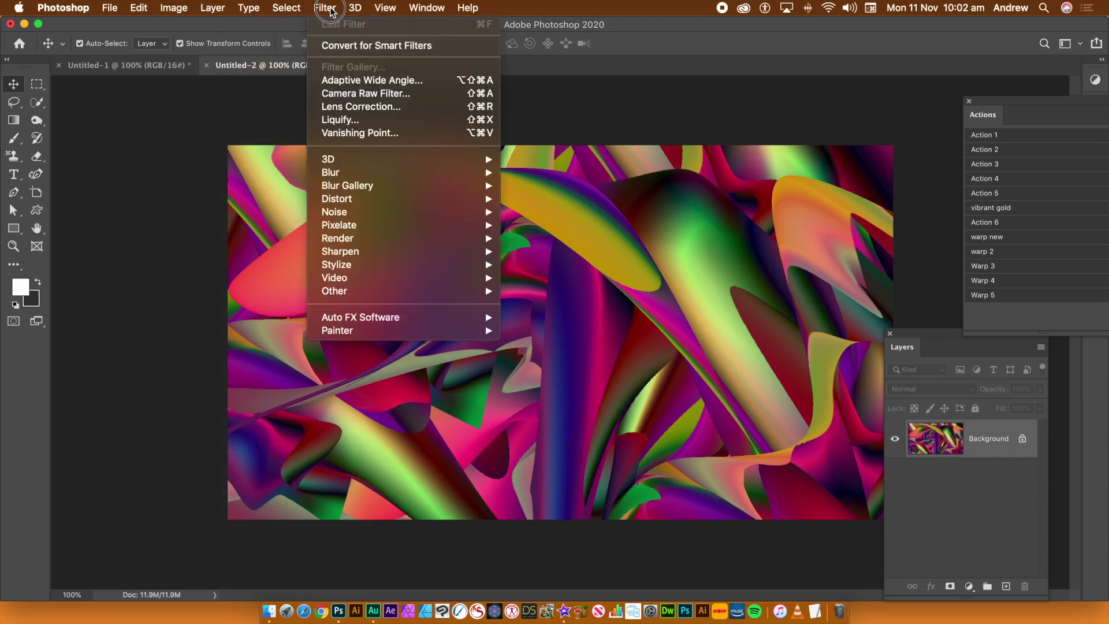
mouse_move(374, 269)
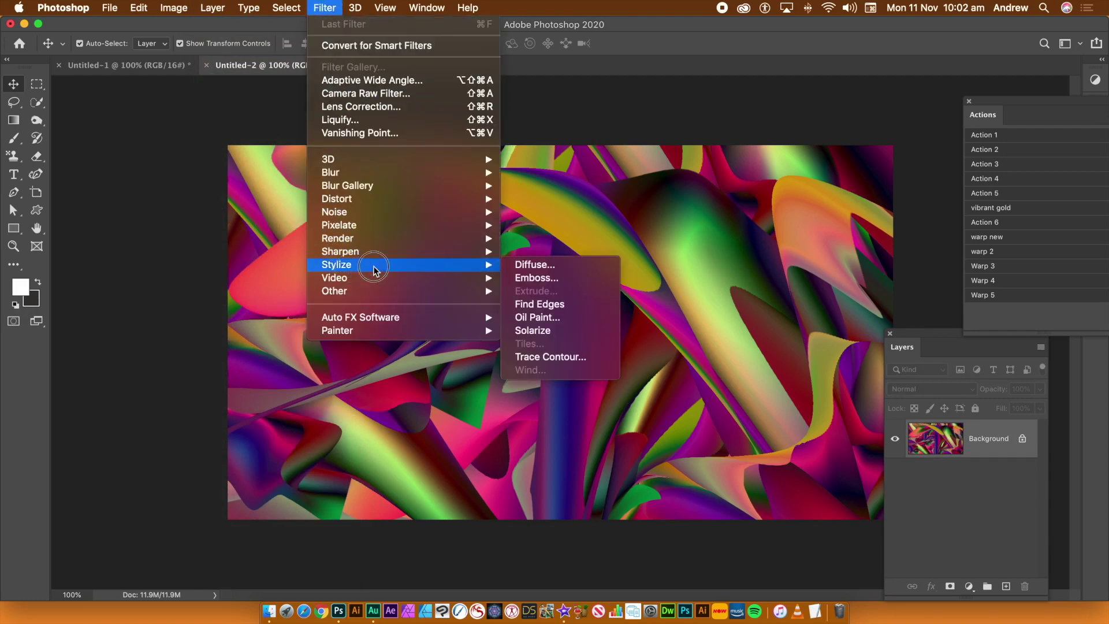
click(591, 317)
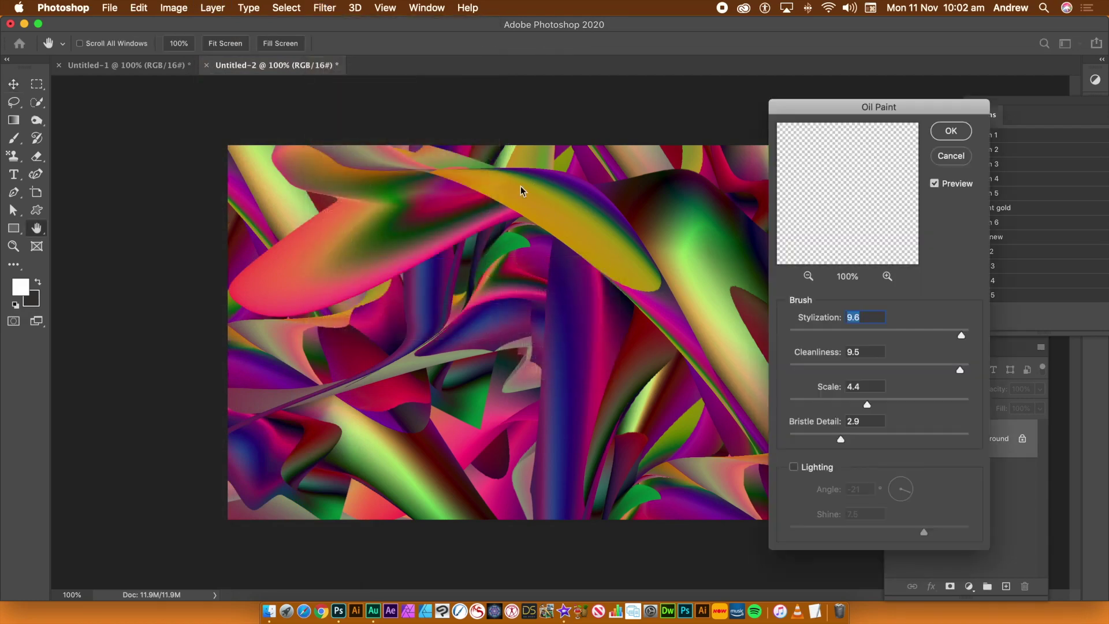
click(947, 132)
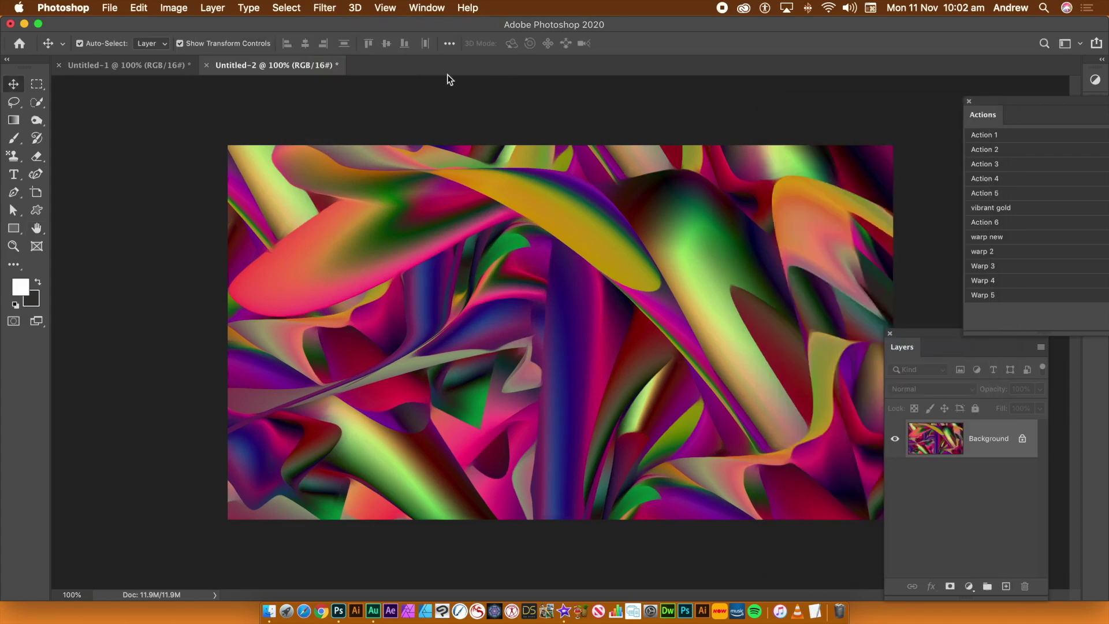
click(325, 7)
click(334, 25)
click(325, 8)
- Reapply Oil Paint, then apply Levels with white input 202 and midtones 0.93
click(329, 20)
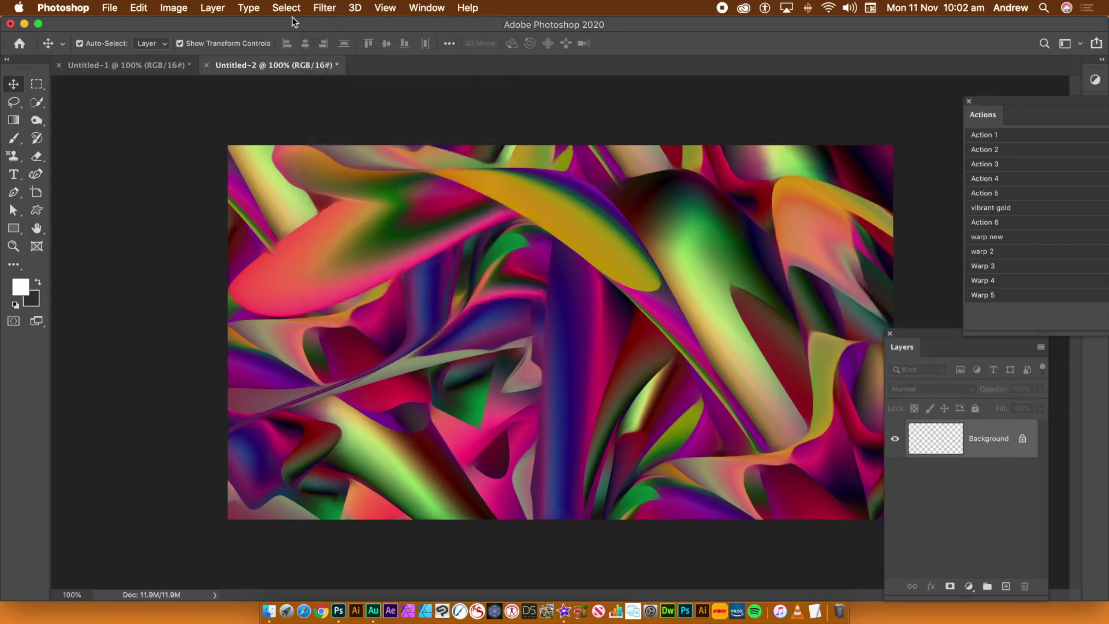
click(174, 7)
mouse_move(208, 42)
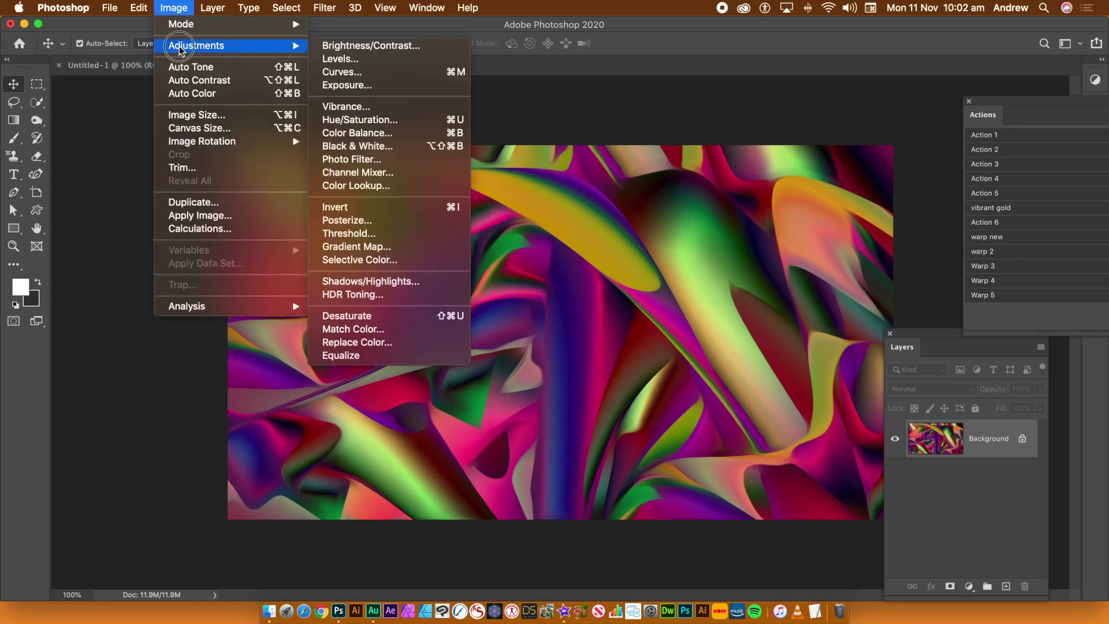
click(354, 57)
drag(295, 386, 259, 387)
drag(190, 386, 193, 385)
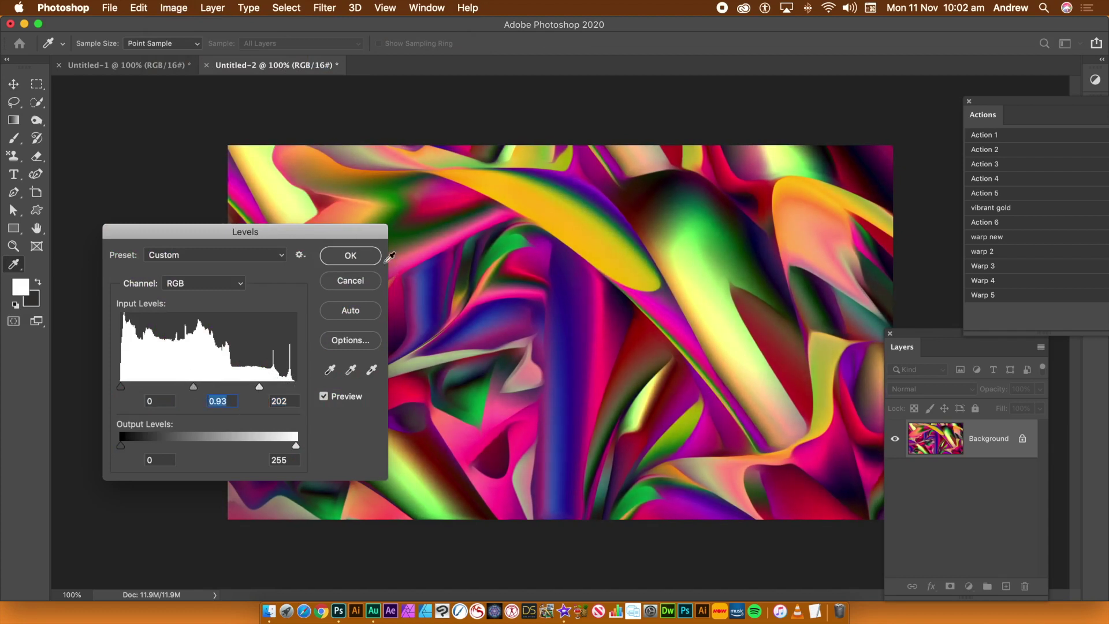
click(360, 254)
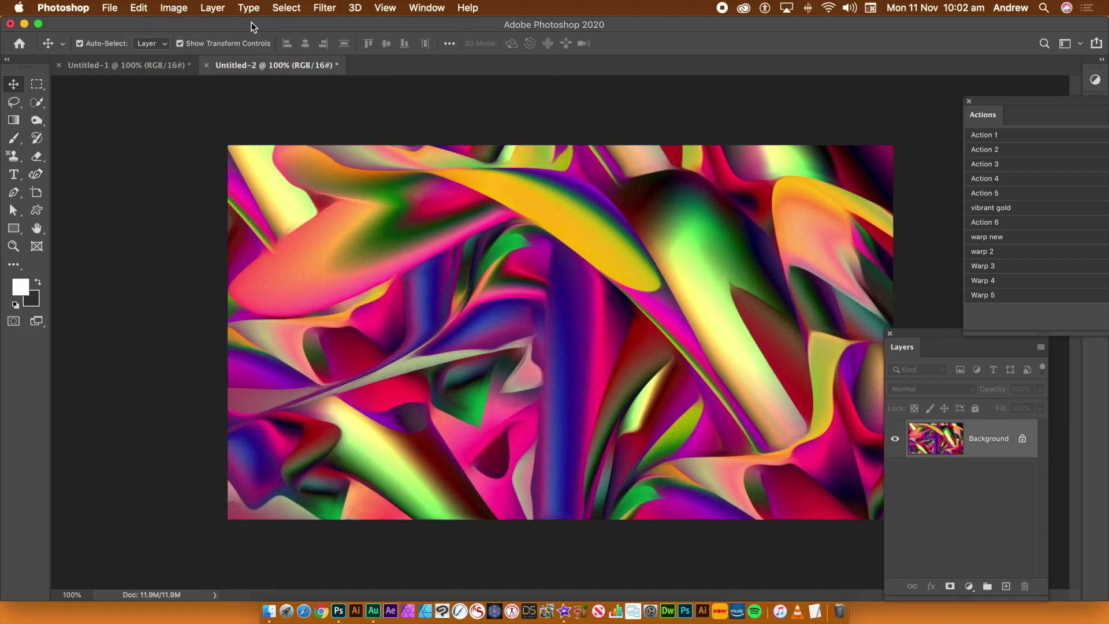